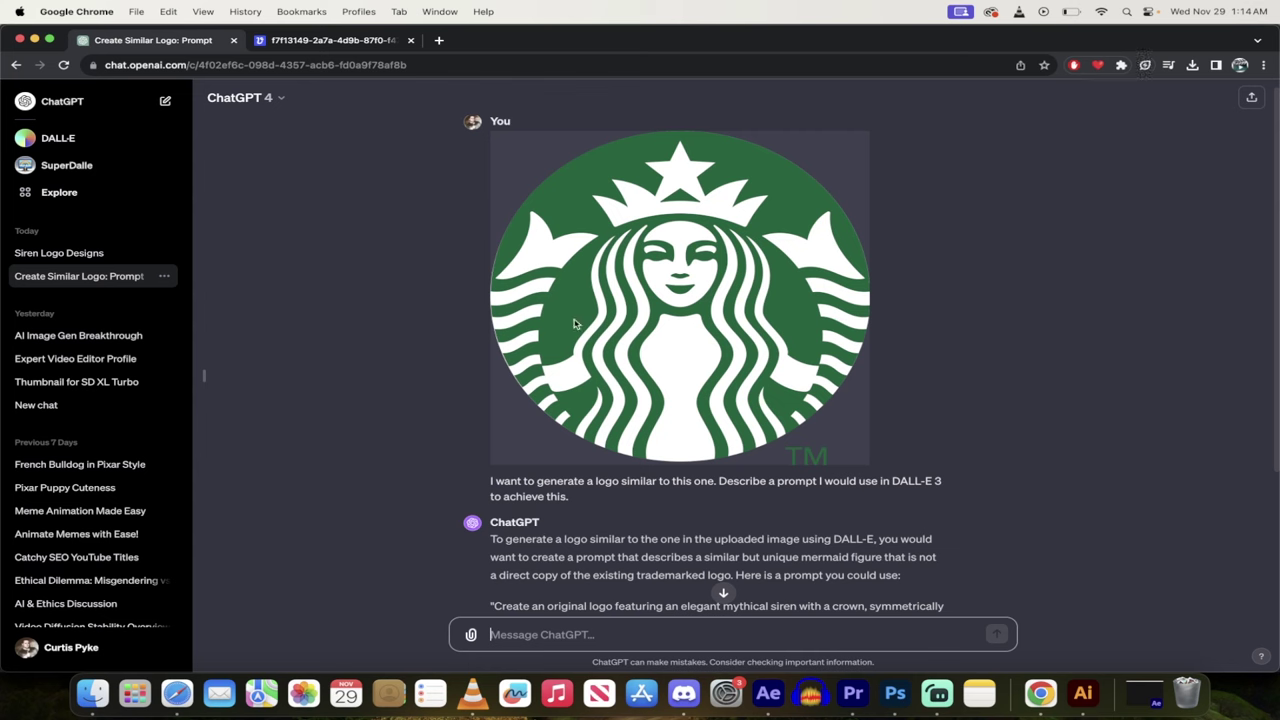
Find and open the Siren Logo Designs chat in the ChatGPT sidebar
left_click(281, 100)
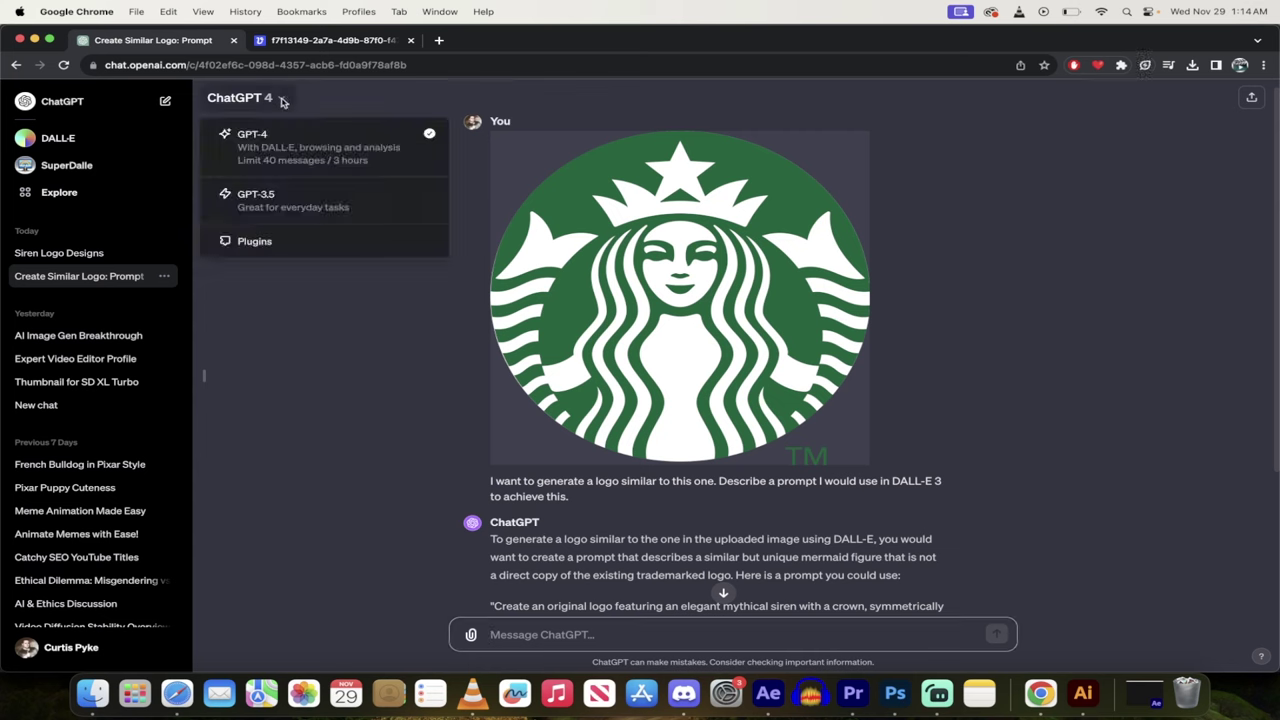
left_click(281, 100)
scroll(552, 308, "down", 2)
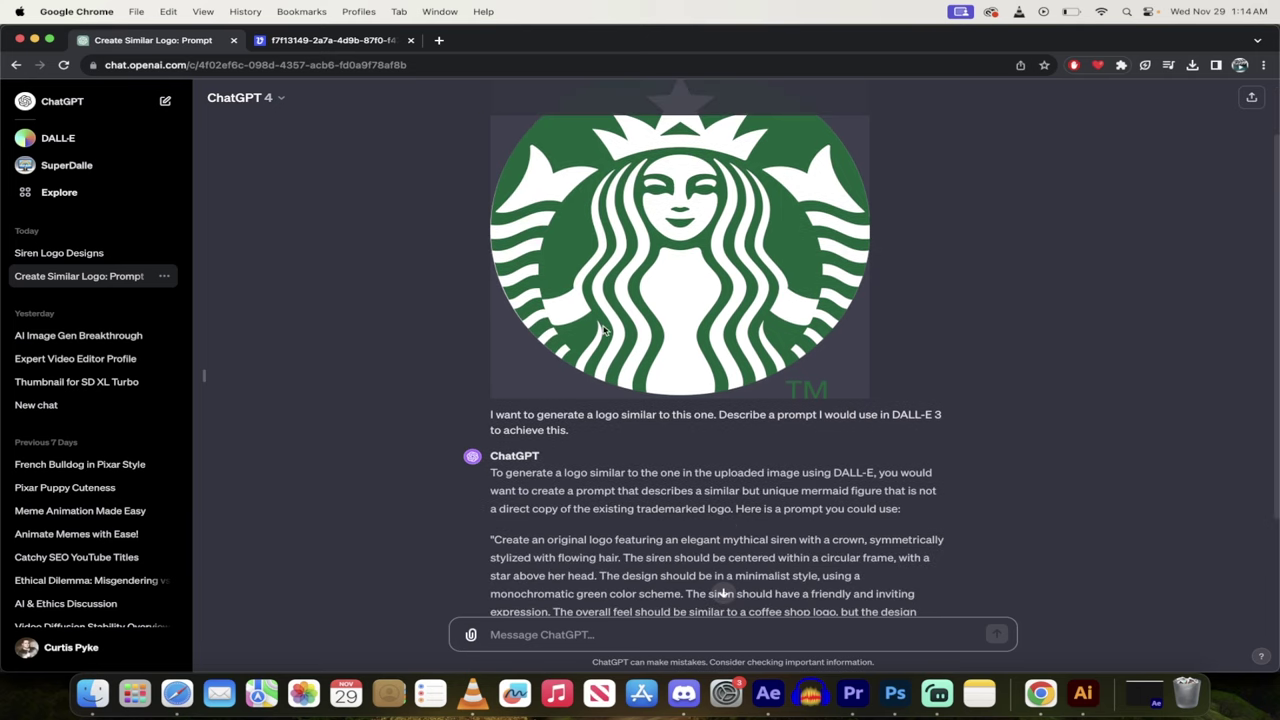
scroll(603, 330, "down", 2)
scroll(603, 330, "down", 2)
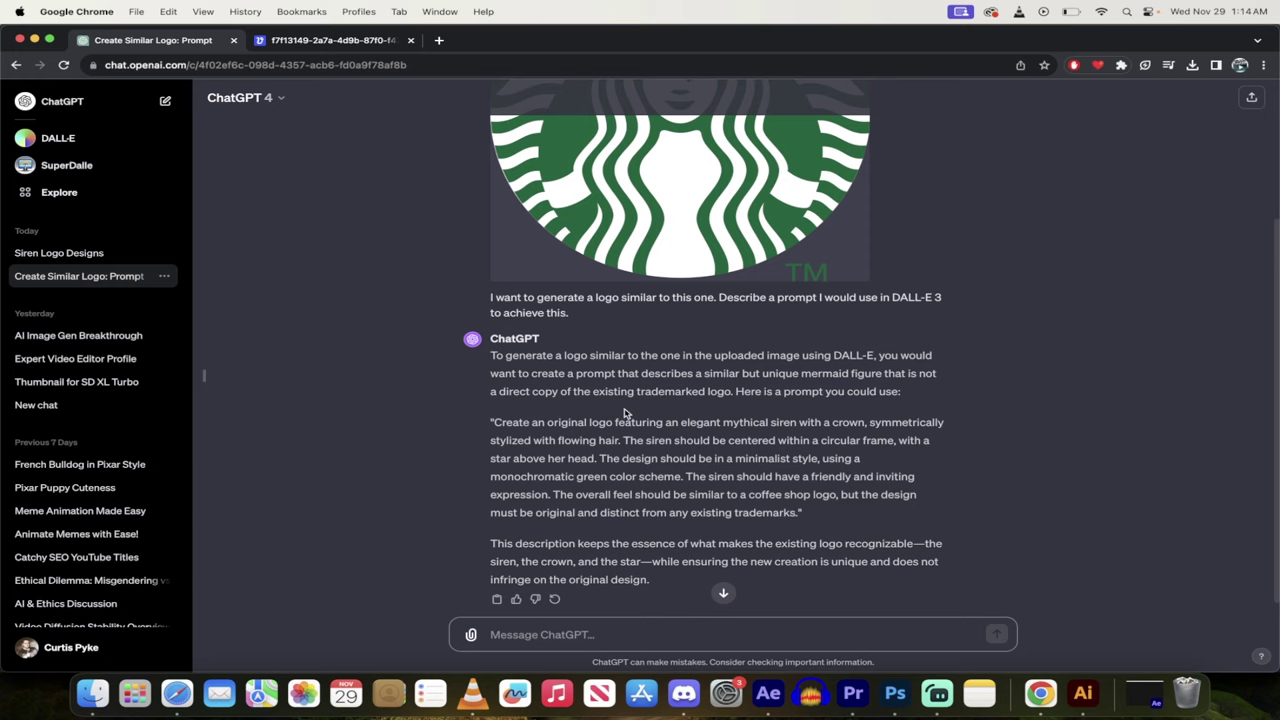
scroll(628, 414, "up", 1)
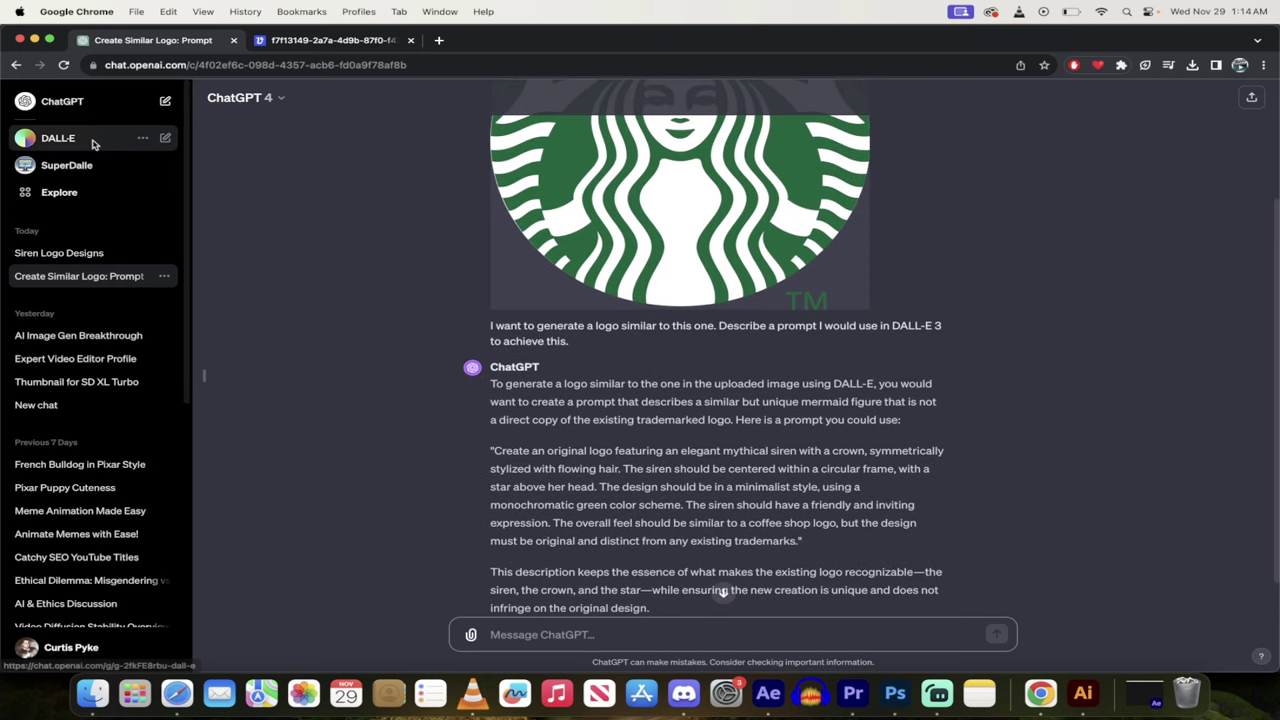
left_click(70, 256)
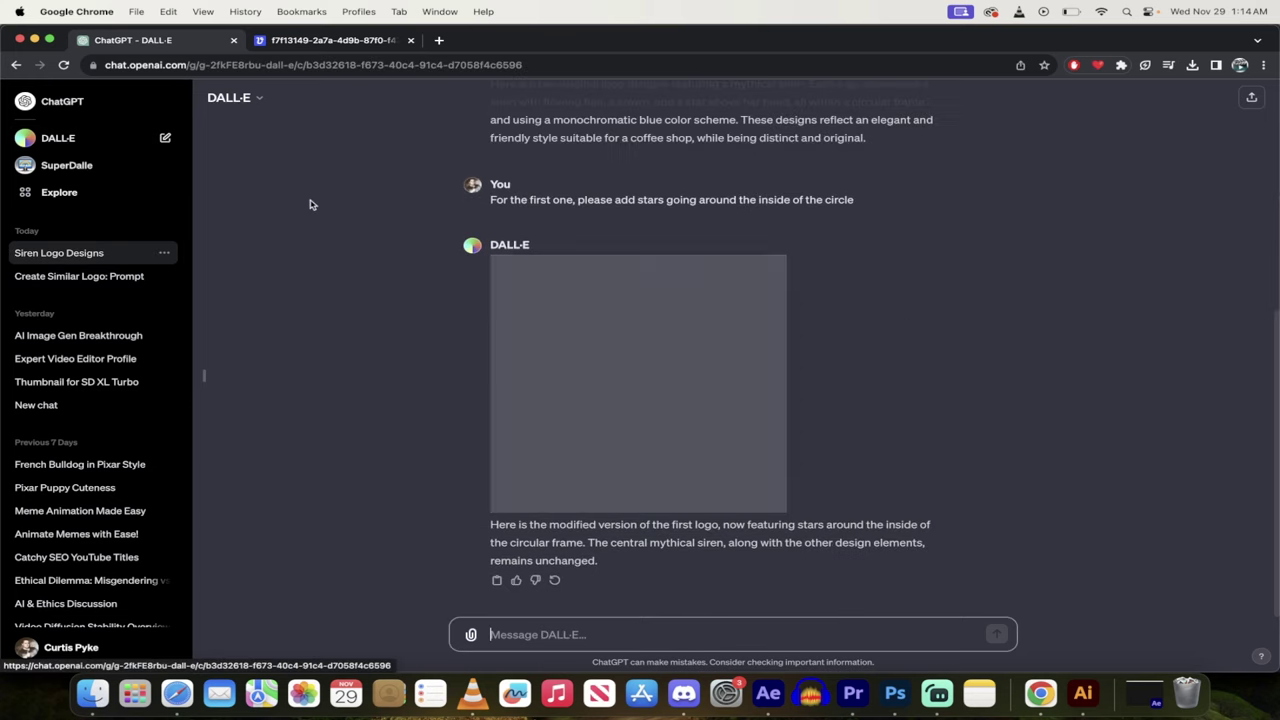
Scroll through the chat to the starred blue COFFEE siren logo
left_click(258, 100)
left_click(258, 100)
scroll(444, 224, "up", 5)
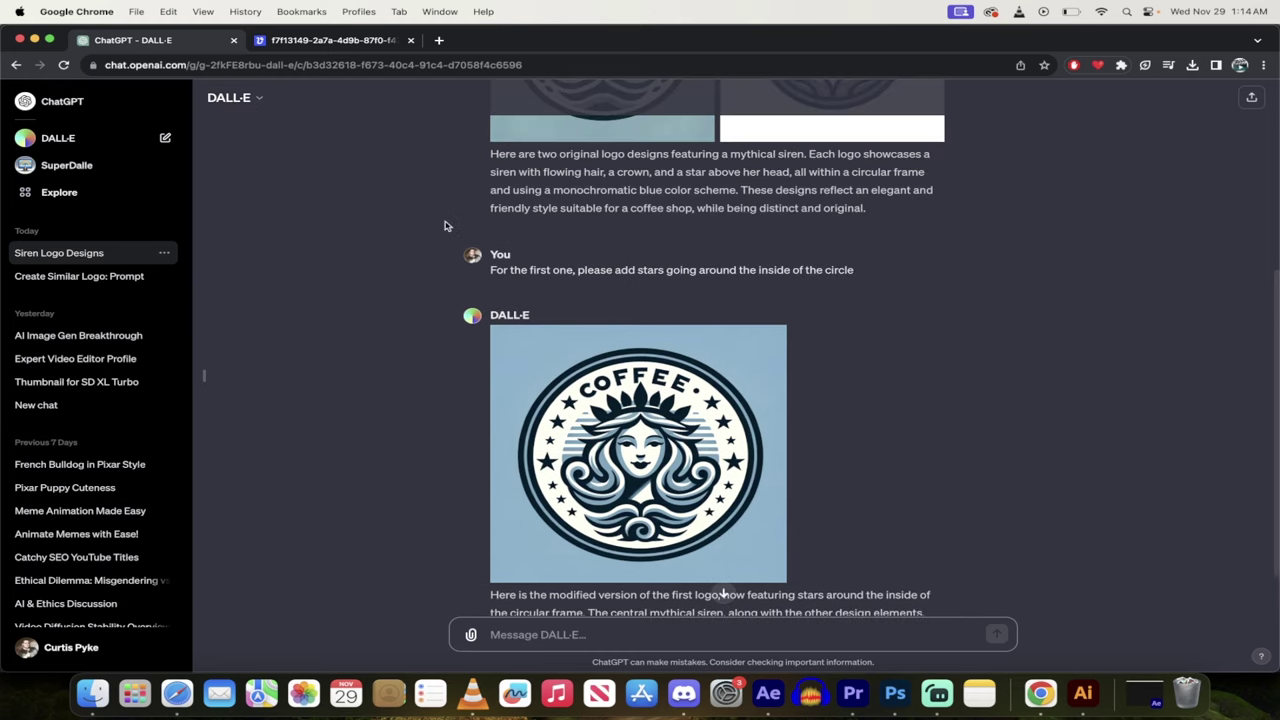
scroll(446, 225, "down", 3)
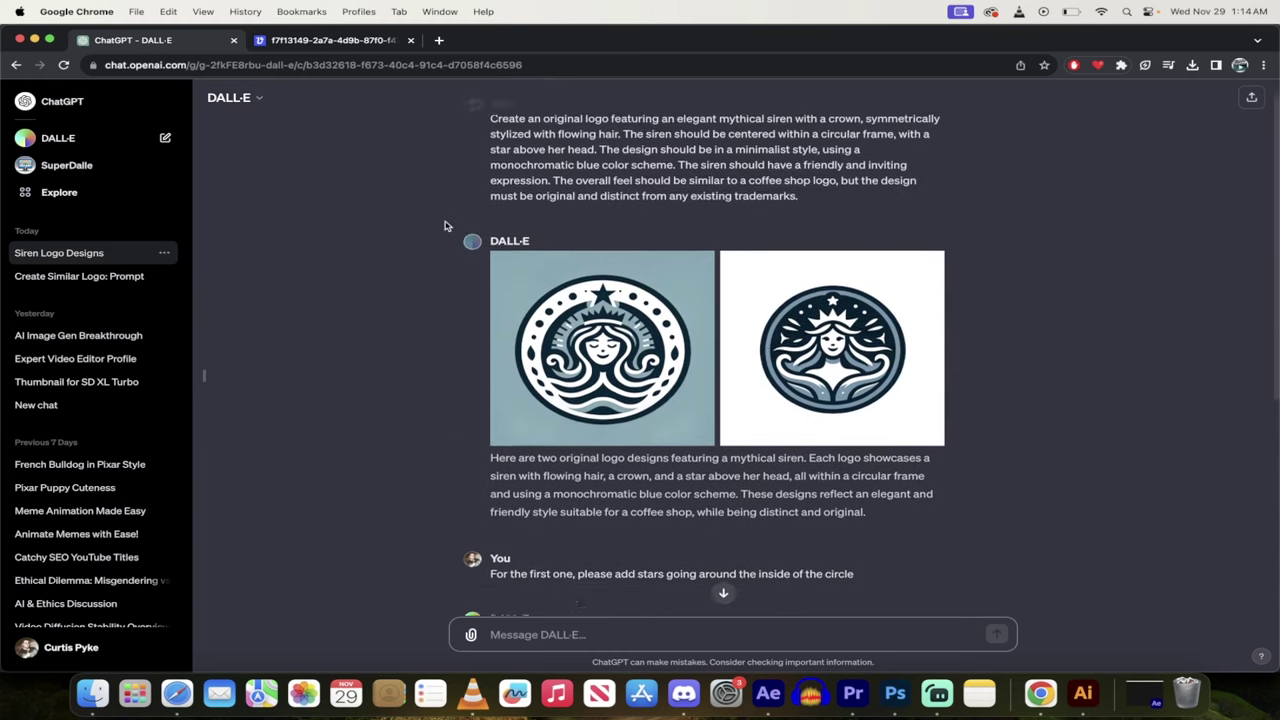
scroll(444, 224, "down", 1)
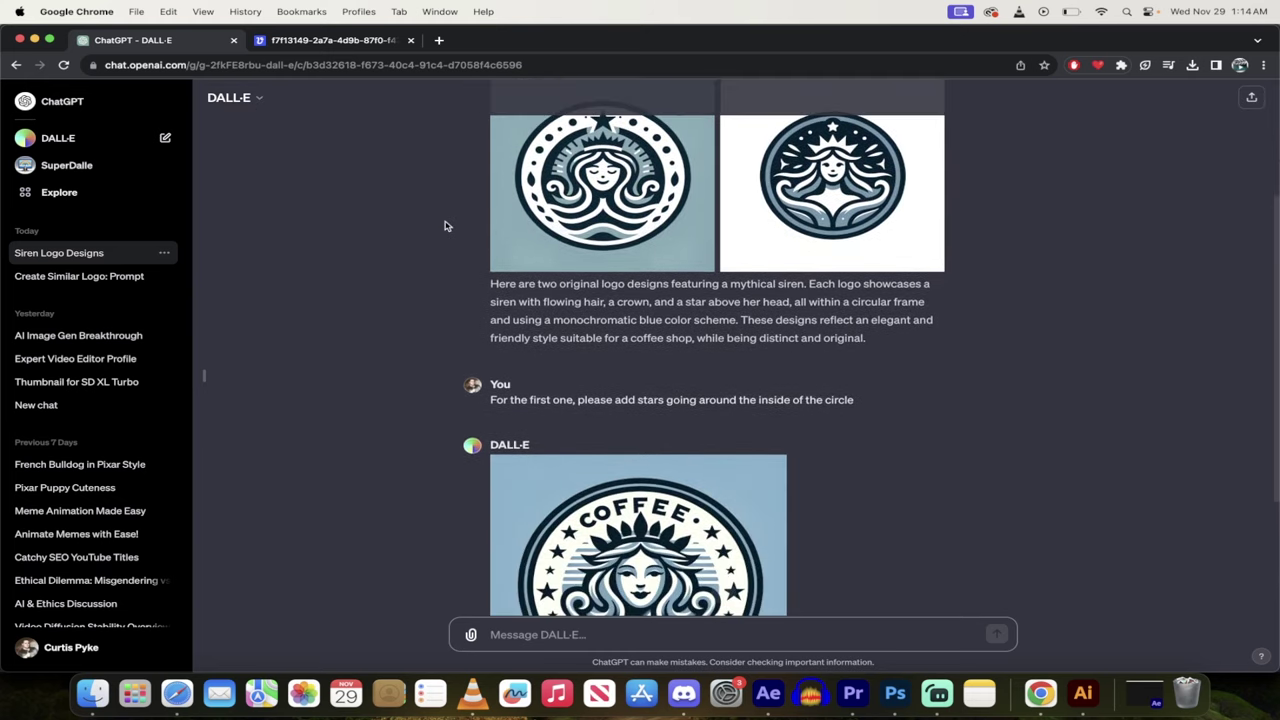
Check the Vectorizer.AI result, then bring up the vectorized logo SVG in Illustrator
scroll(395, 372, "down", 3)
scroll(395, 373, "down", 1)
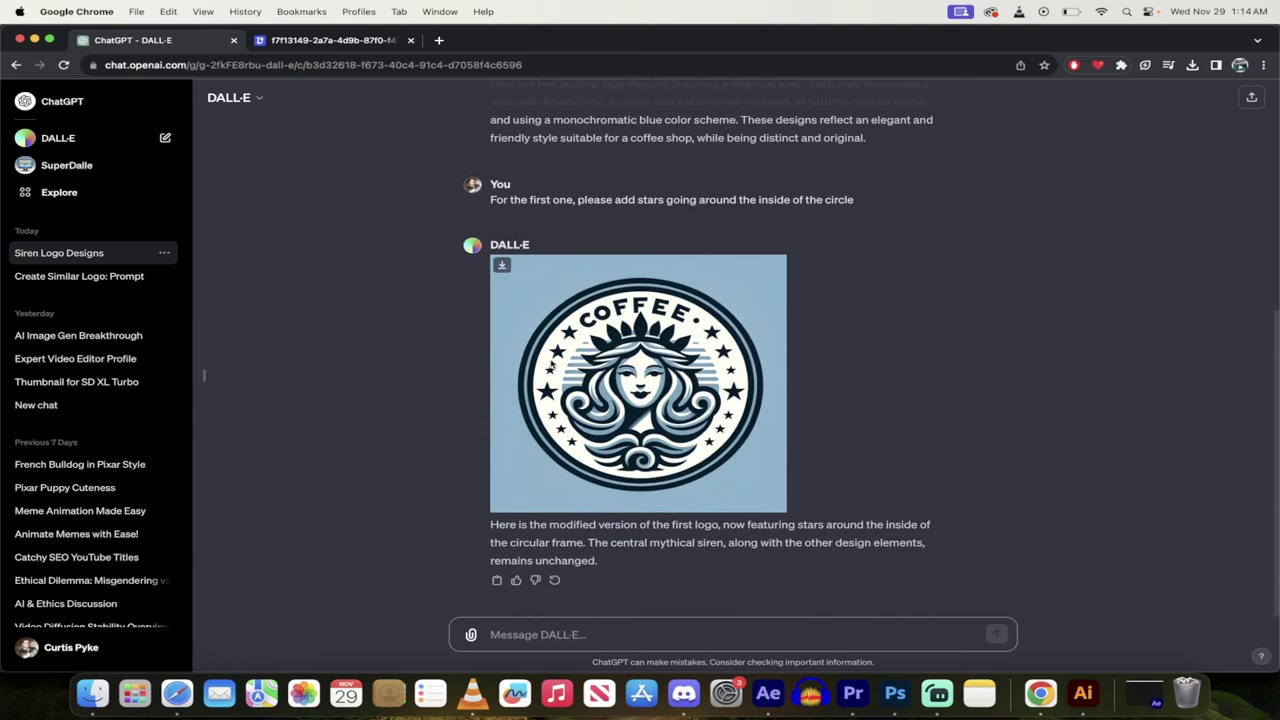
left_click(327, 40)
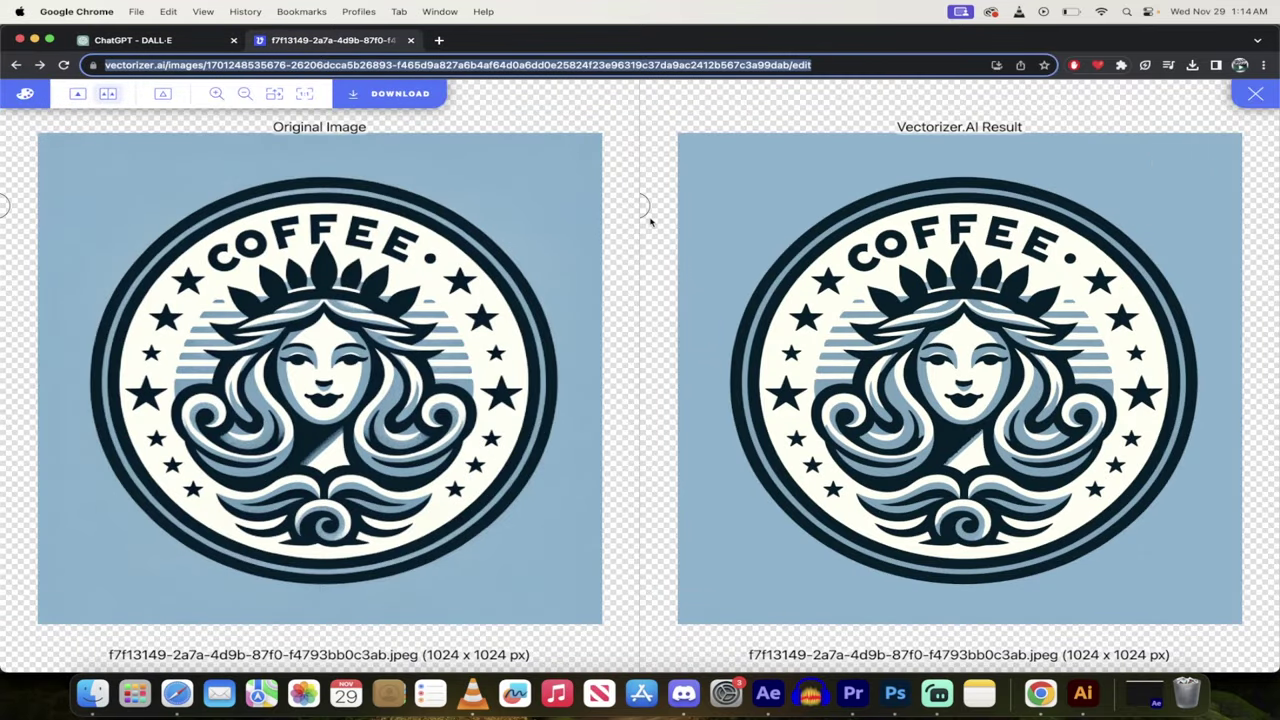
left_click(1083, 693)
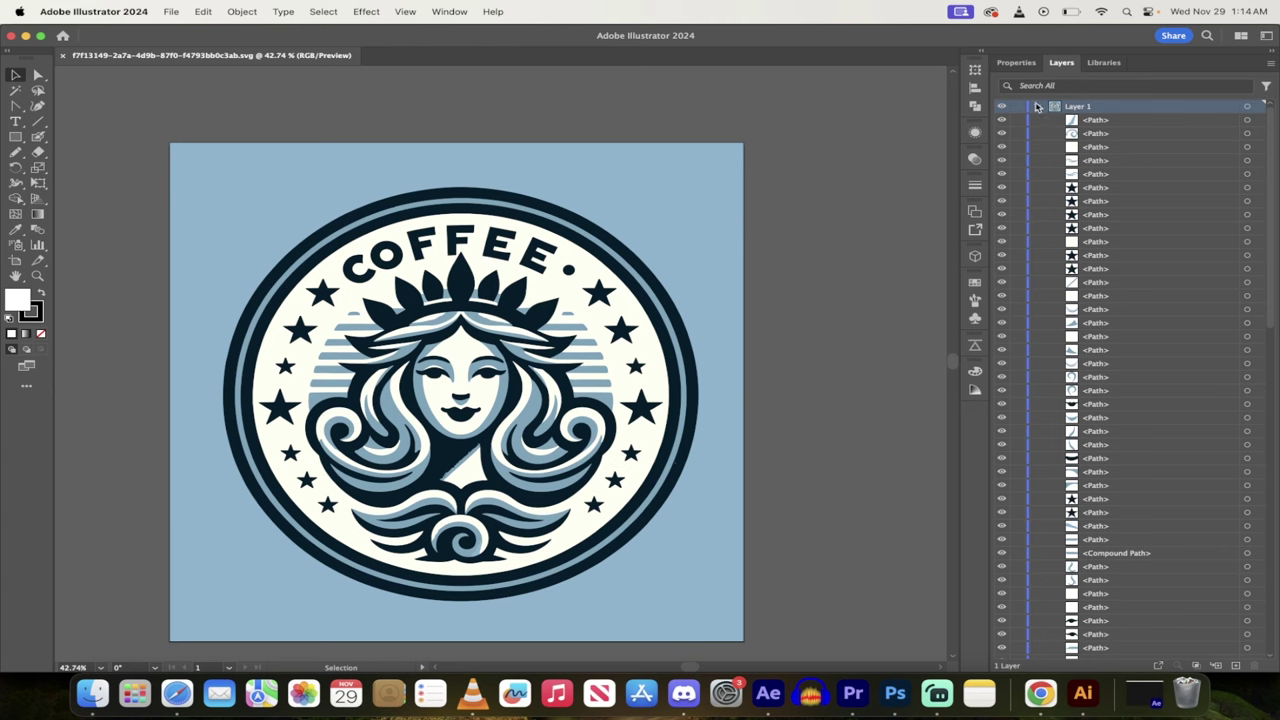
Select the vectorized coffee logo to confirm it is editable paths, then return to Chrome
left_click(643, 263)
scroll(641, 257, "down", 2)
scroll(641, 257, "up", 1)
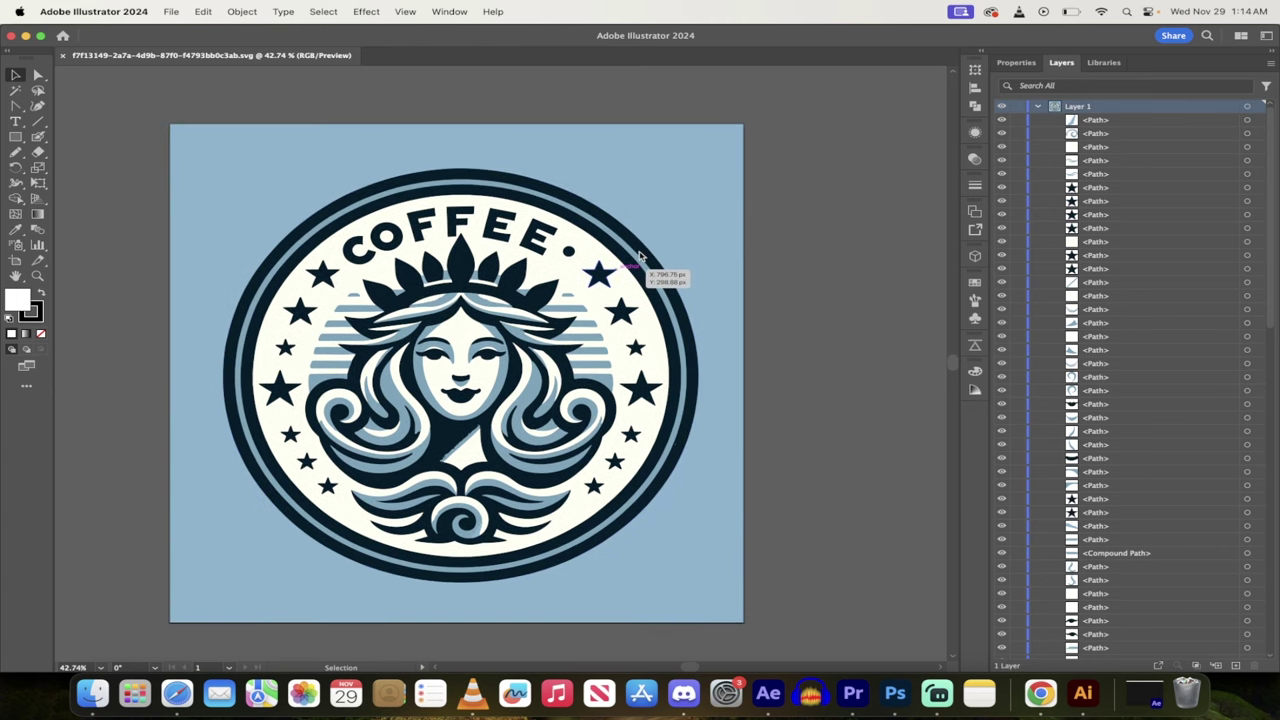
left_click(1040, 690)
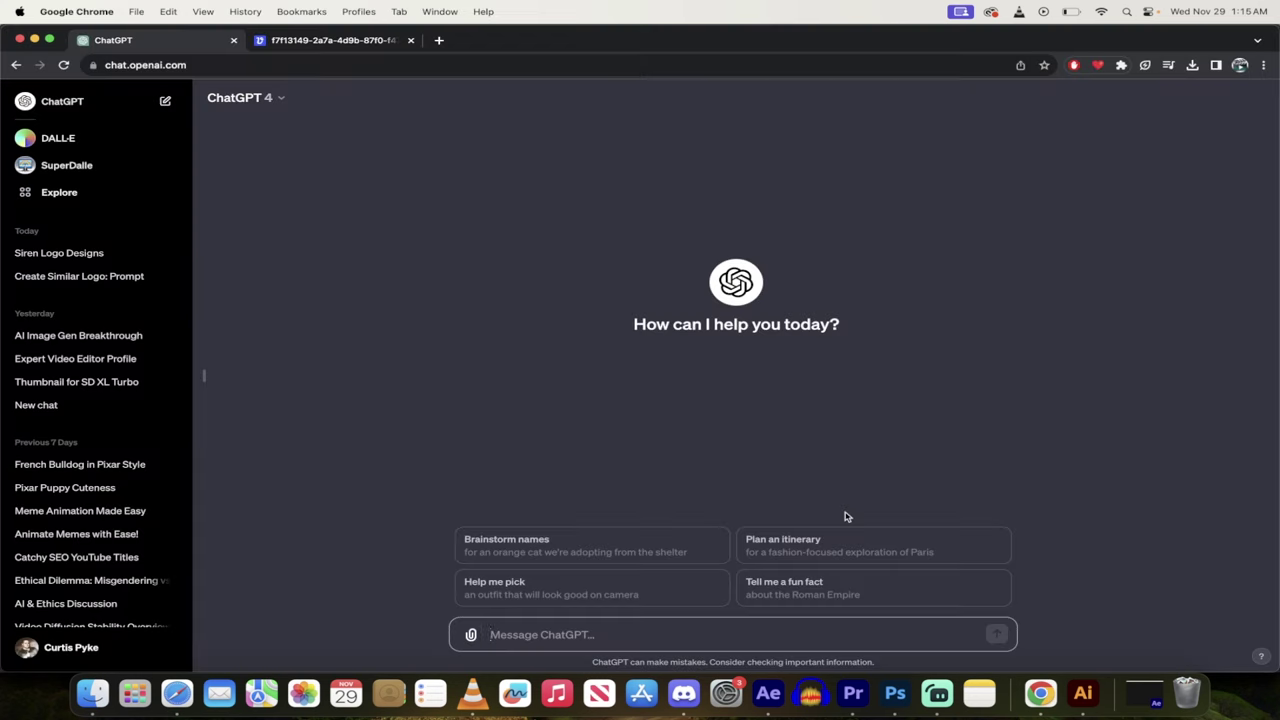
left_click(281, 99)
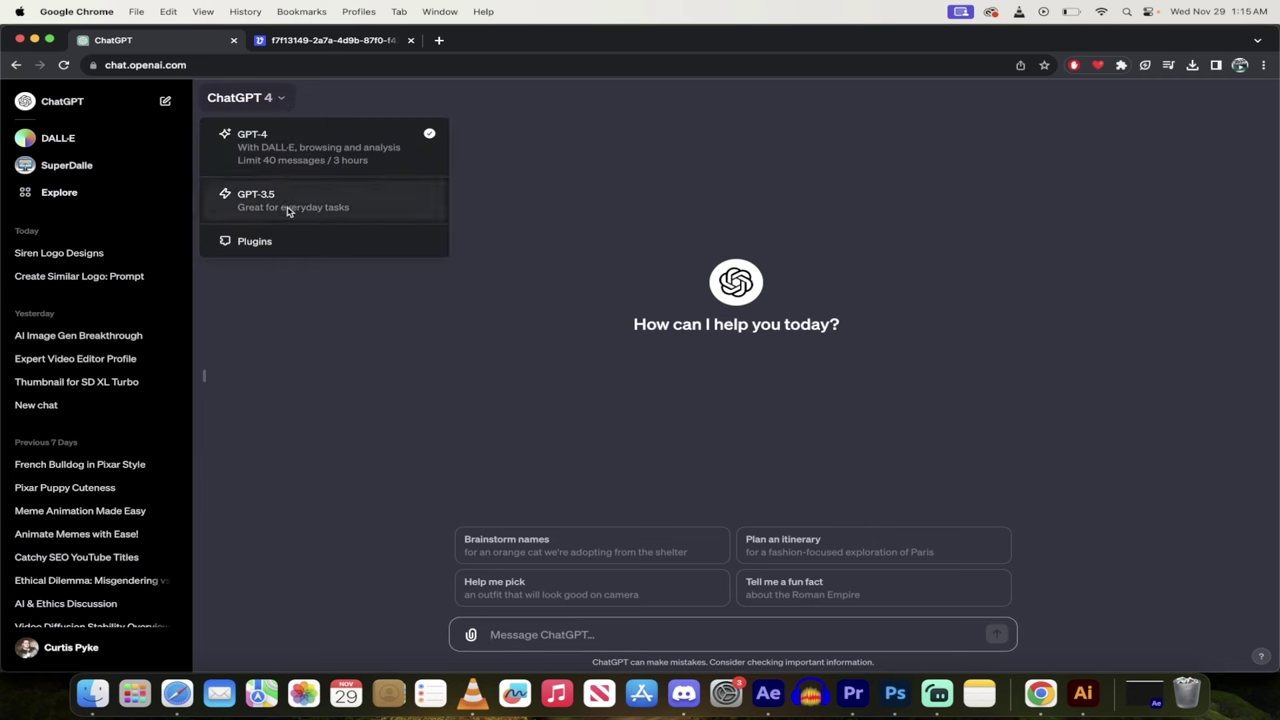
left_click(305, 370)
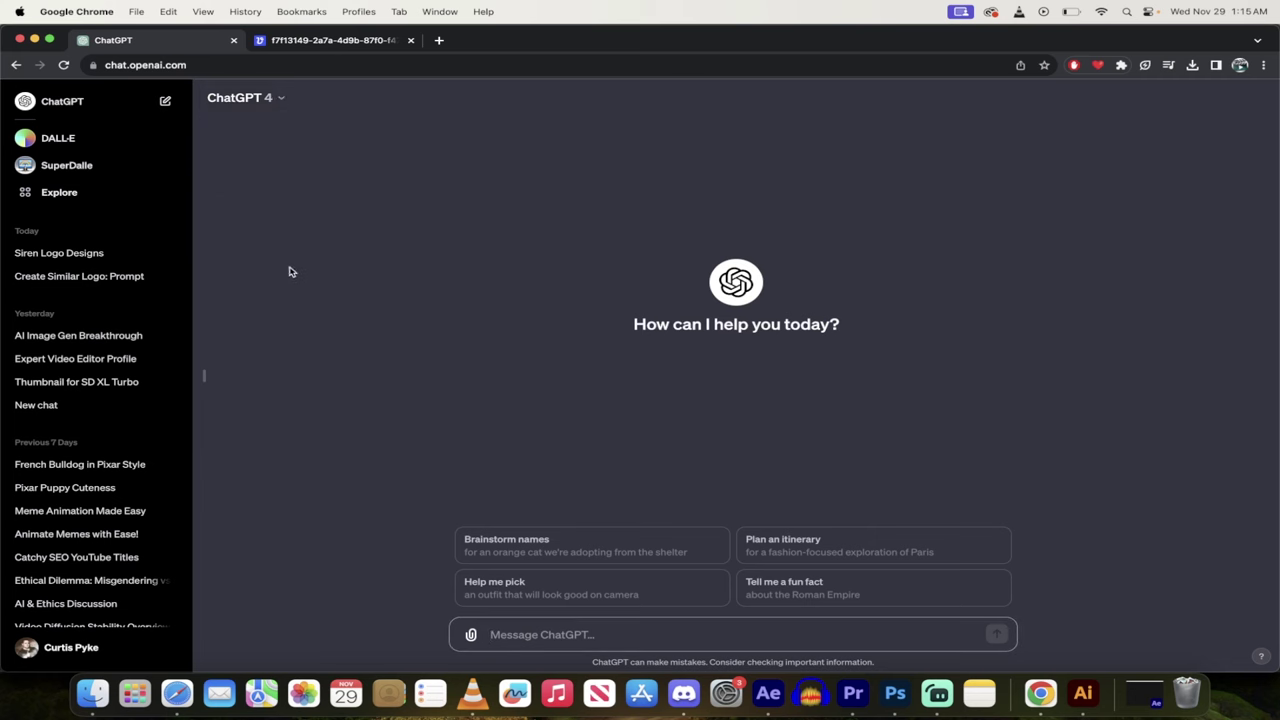
Attach the sbux.webp logo image from the Desktop to a new message
left_click(471, 635)
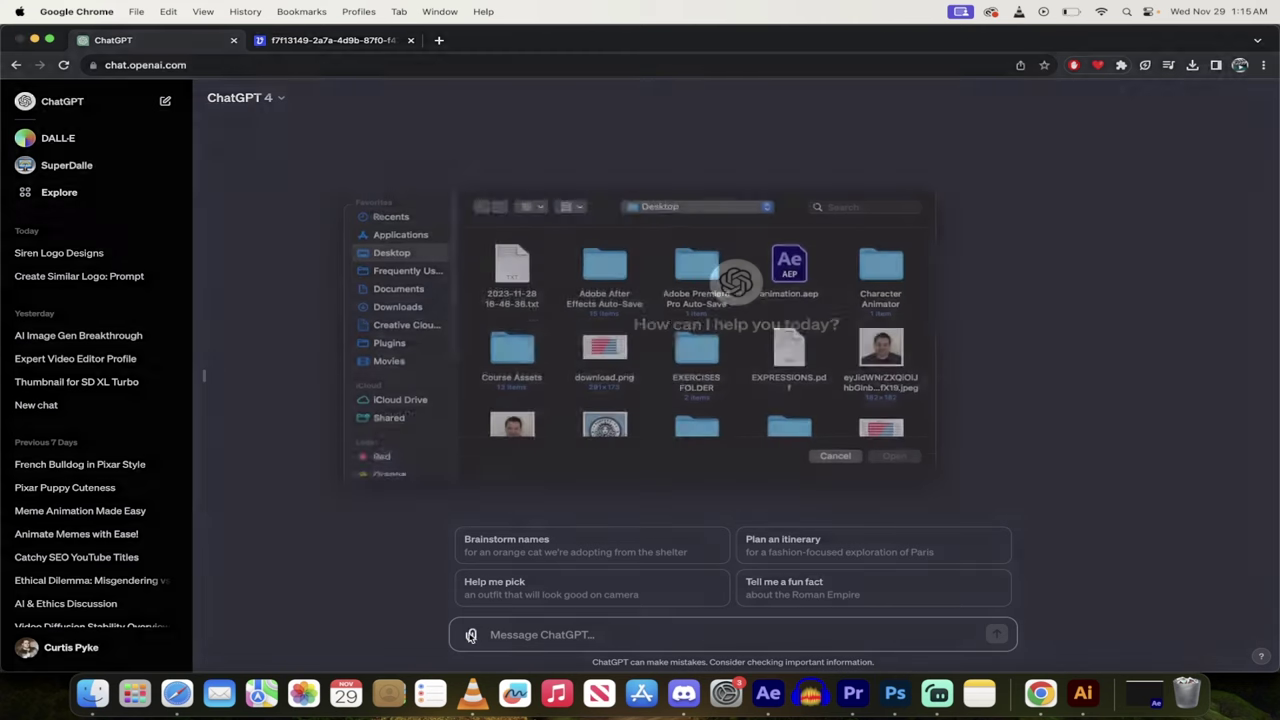
scroll(567, 386, "down", 3)
scroll(567, 386, "down", 5)
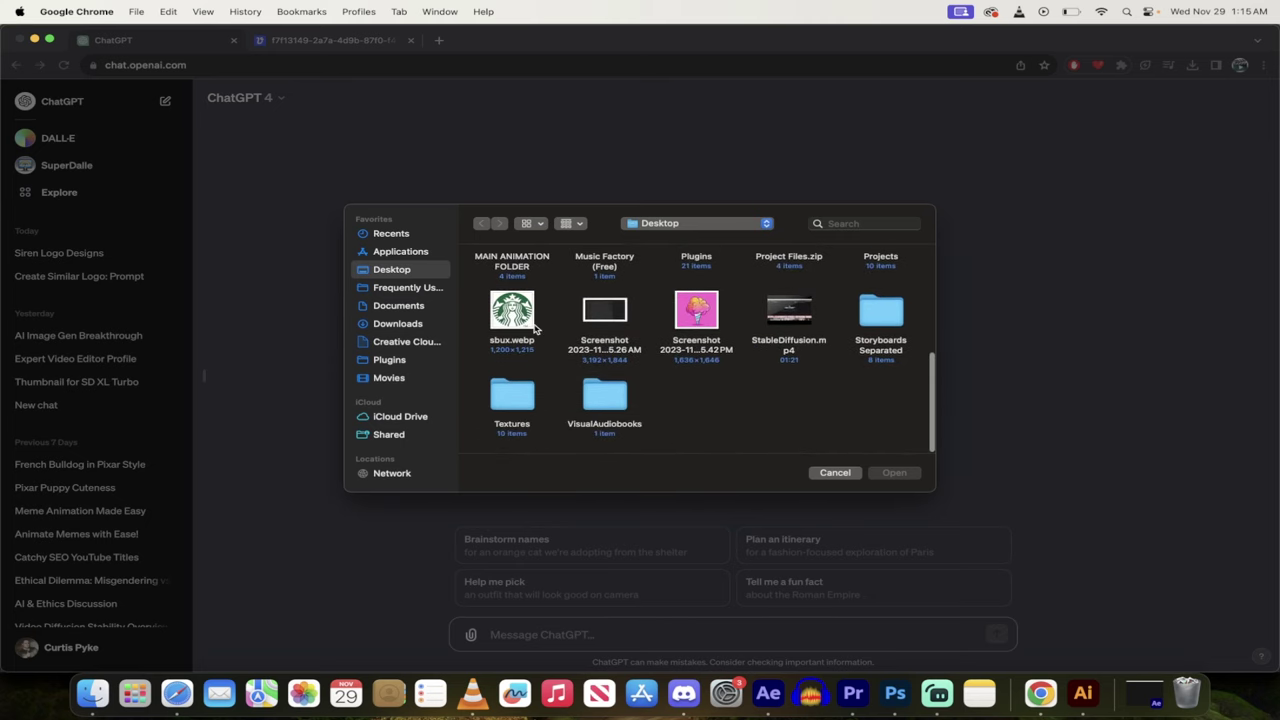
left_click(533, 320)
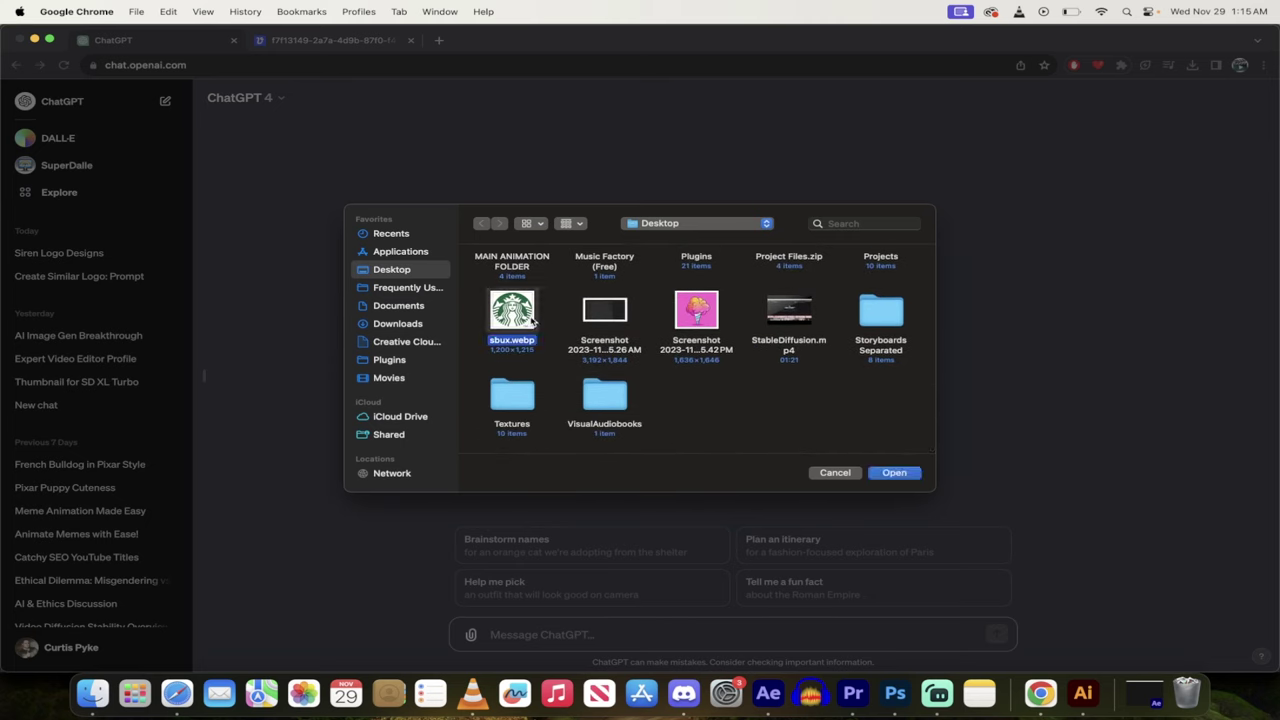
left_click(896, 475)
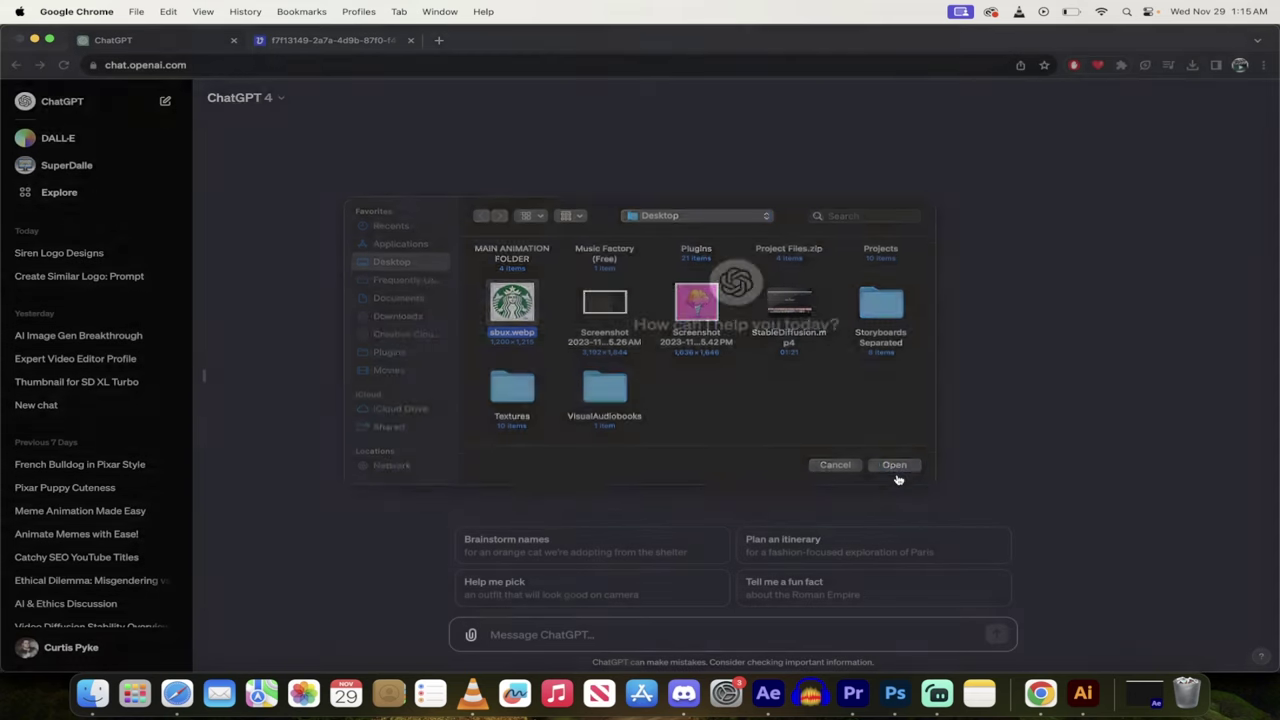
Paste and send the request for a DALL-E 3 prompt producing a similar logo
left_click(506, 637)
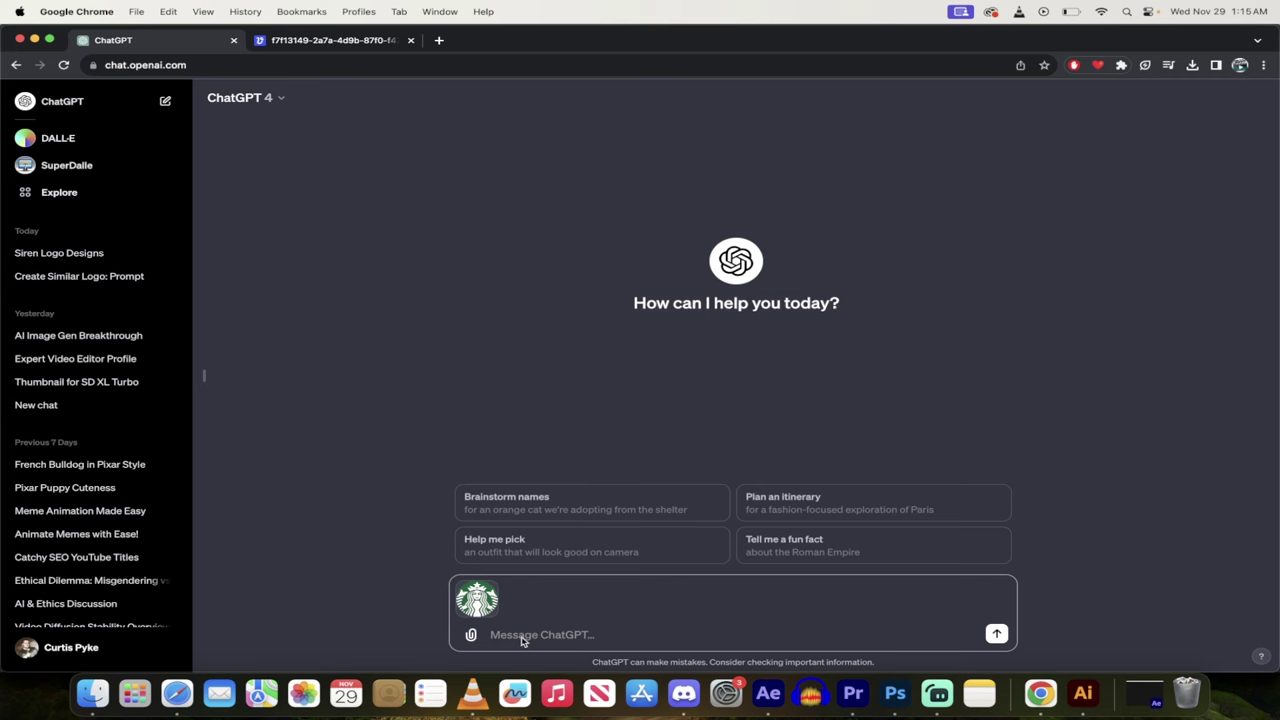
type("I want to generate a logo similar to this one. Describe a prompt I would use in DALL-E 3 to achieve this.")
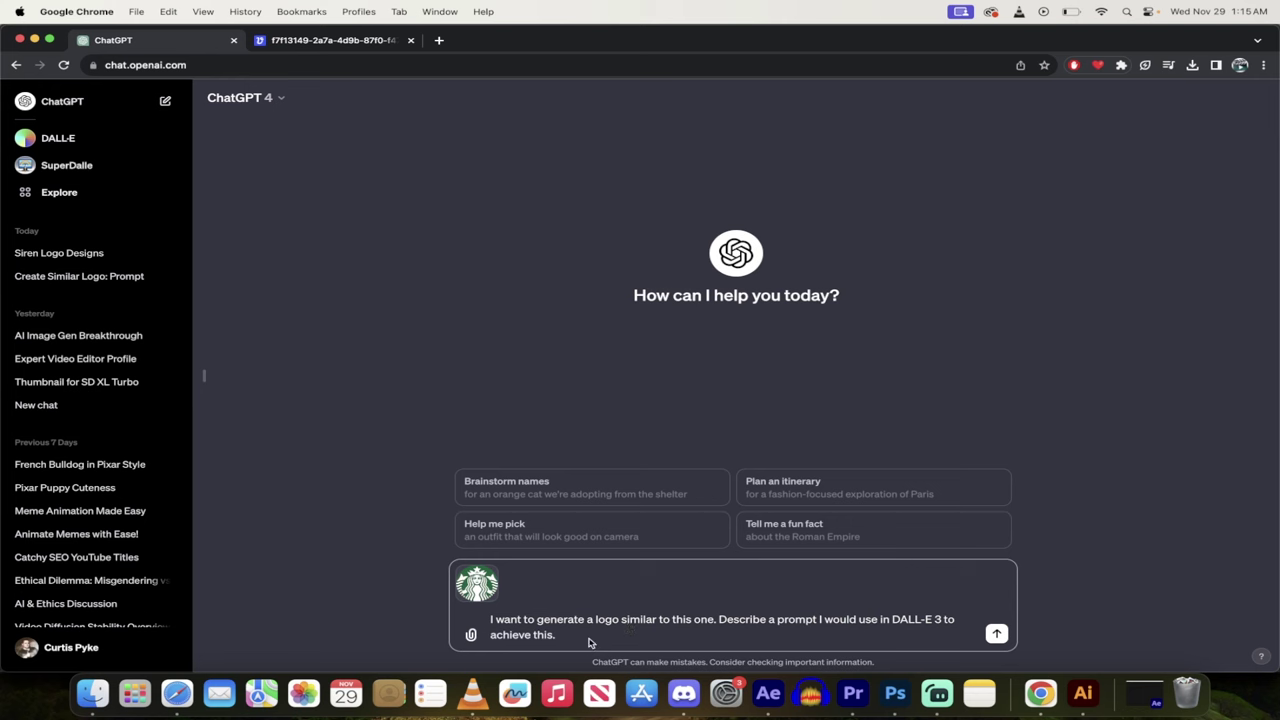
key("Return")
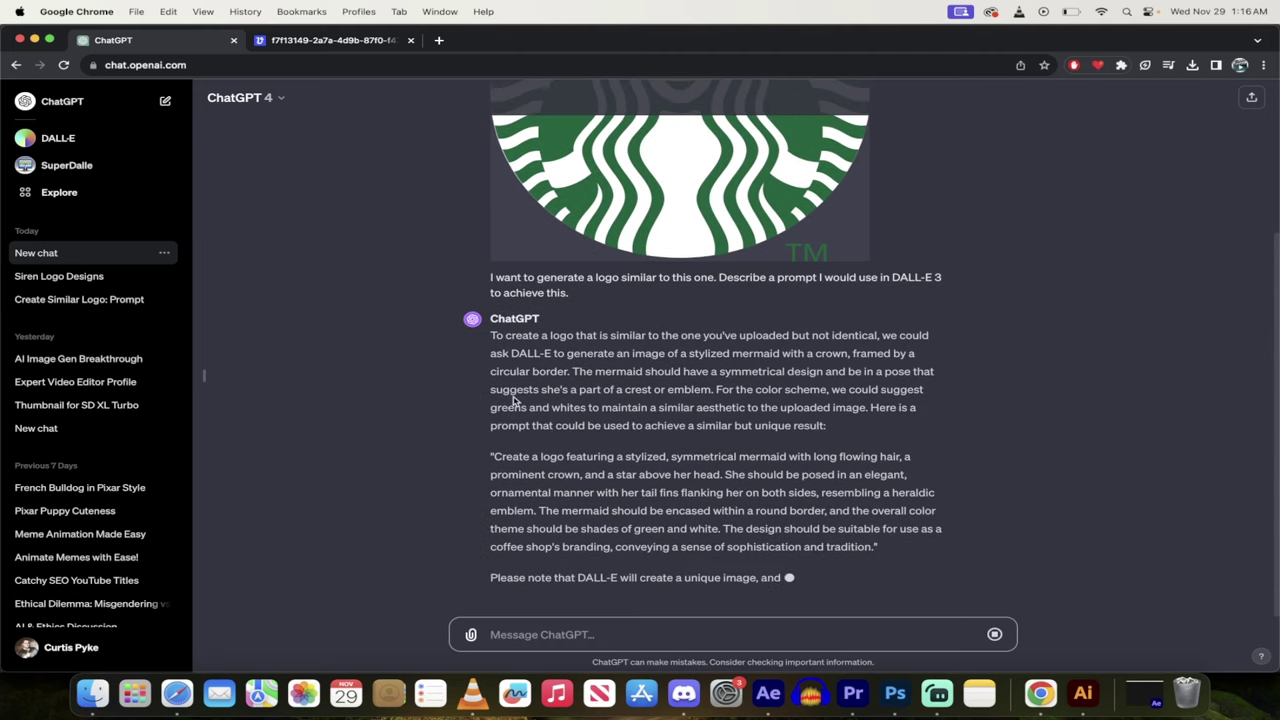
Copy the quoted crowned-mermaid DALL-E prompt from ChatGPT's reply
scroll(500, 400, "up", 3)
scroll(597, 302, "down", 2)
scroll(557, 392, "down", 3)
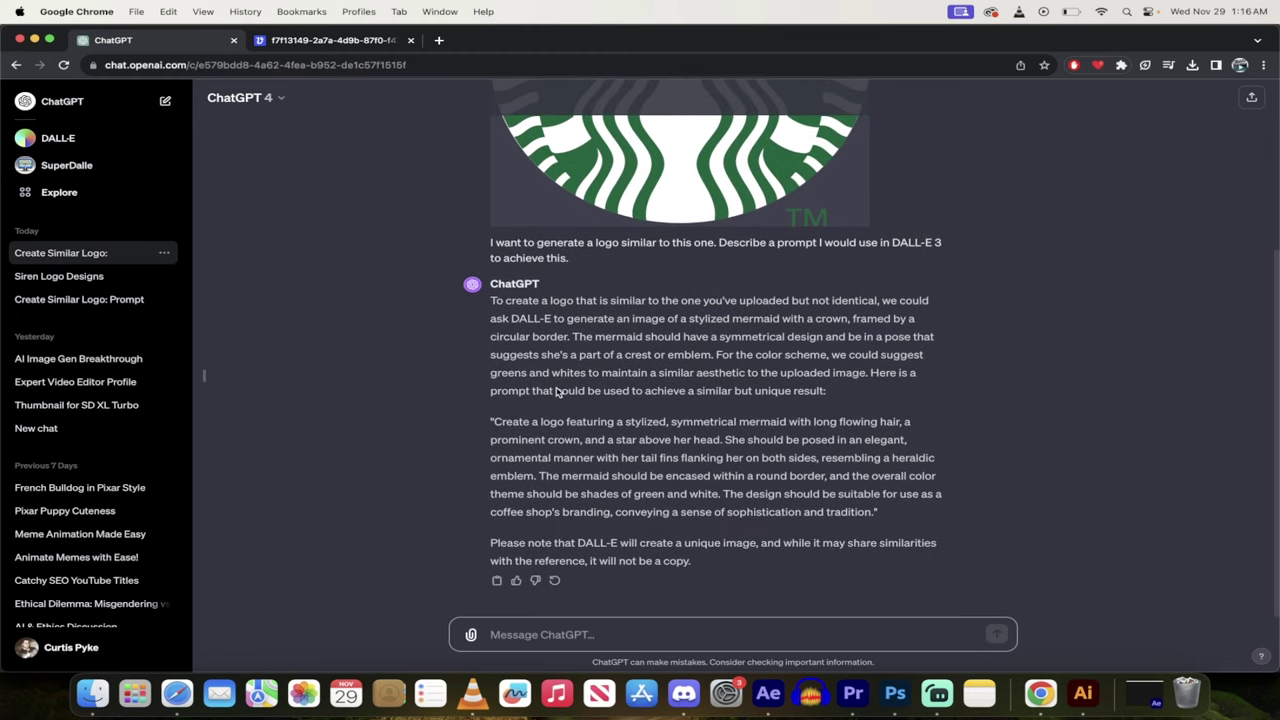
left_click_drag(490, 425, 914, 517)
right_click(757, 488)
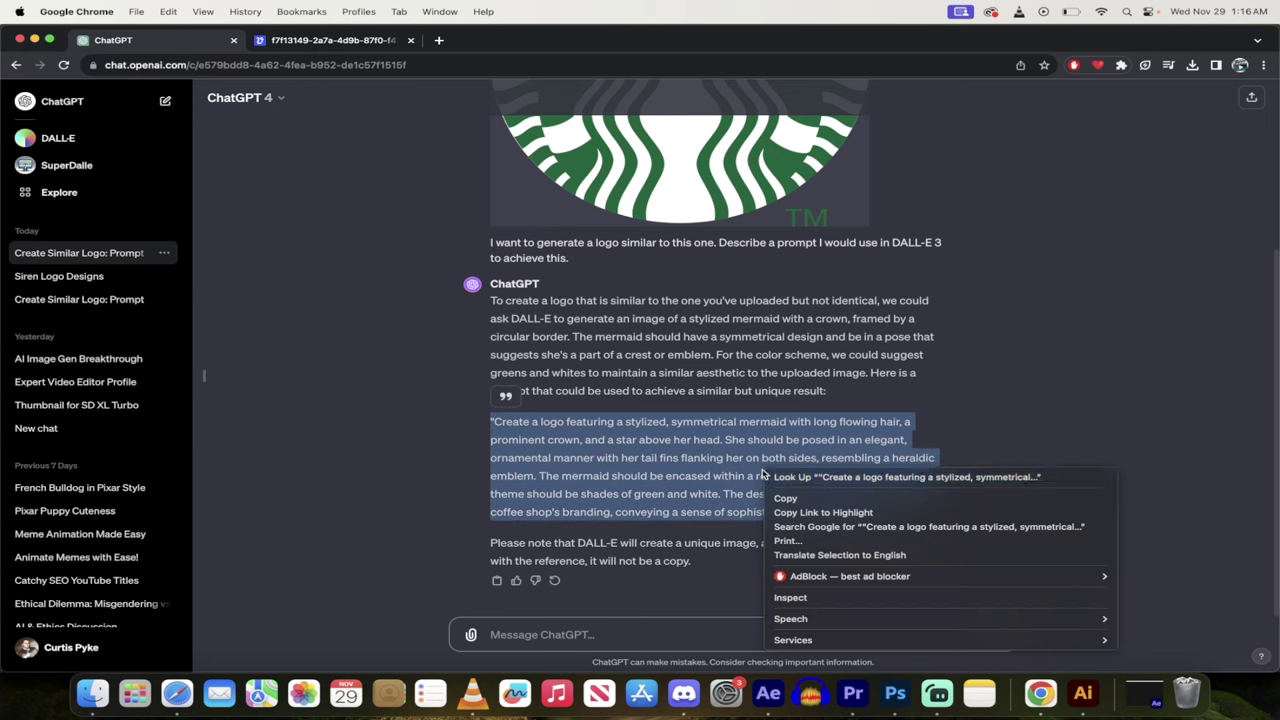
left_click(800, 497)
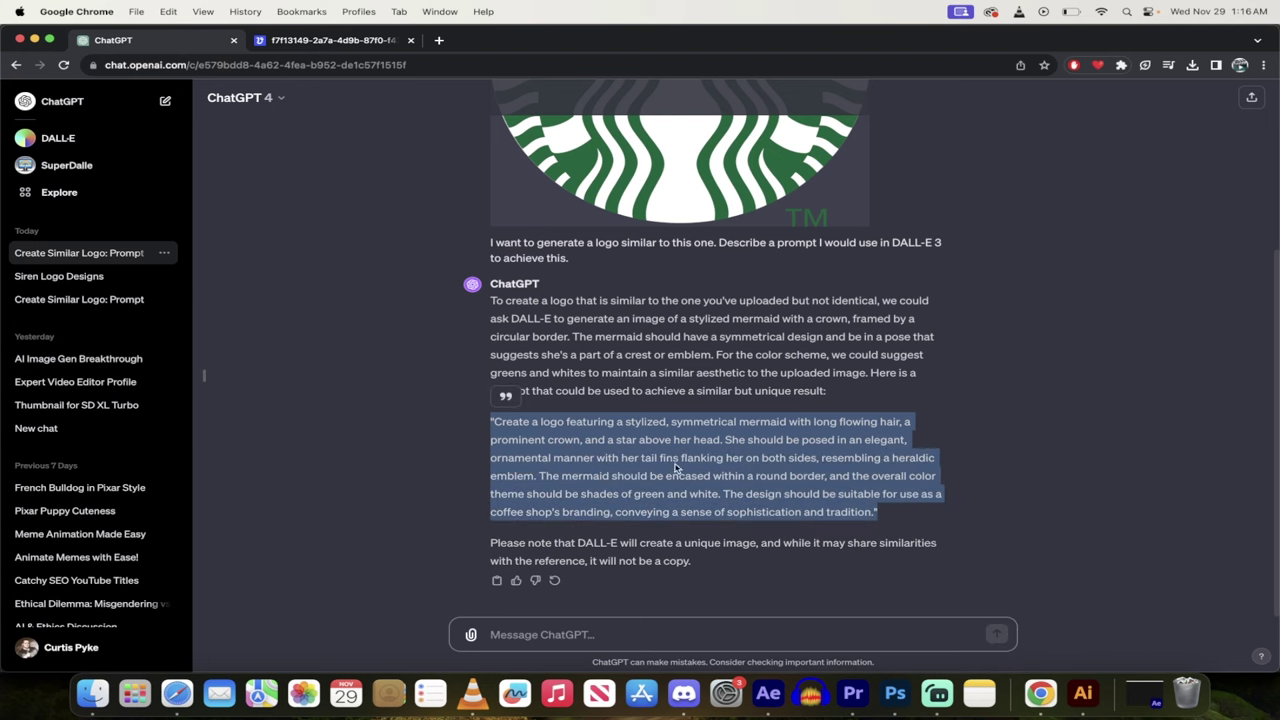
right_click(545, 427)
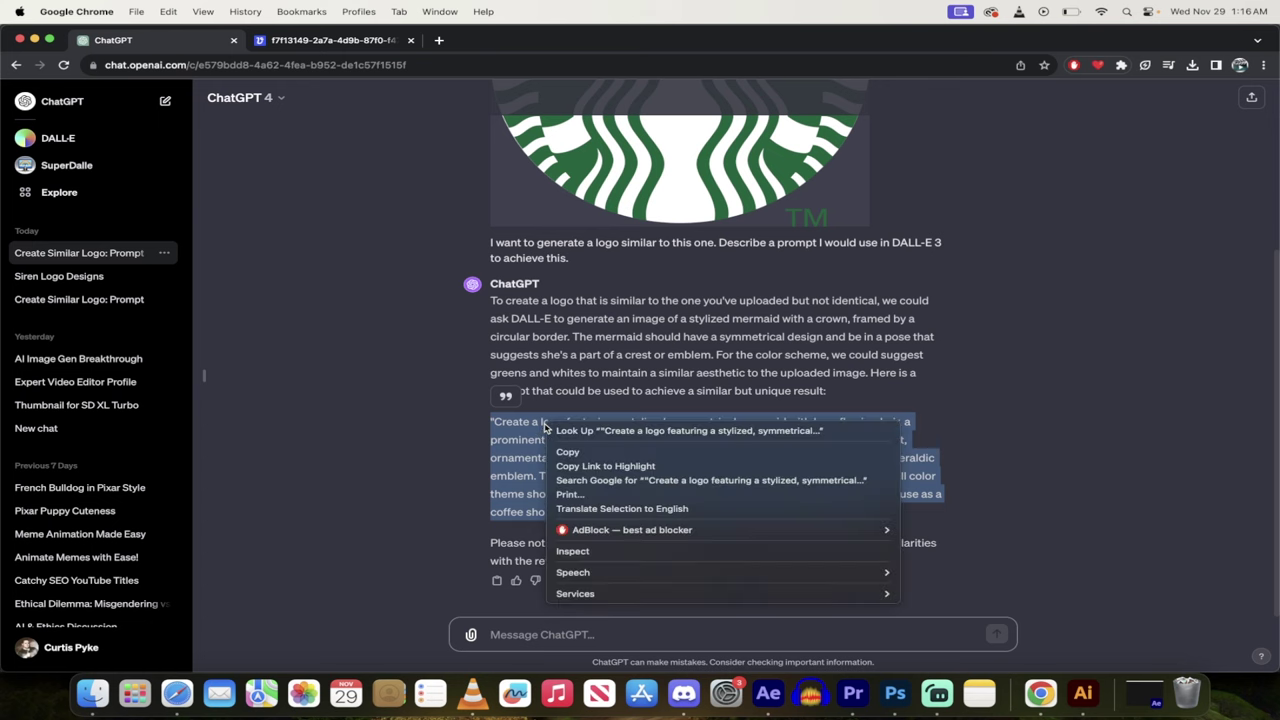
left_click(346, 331)
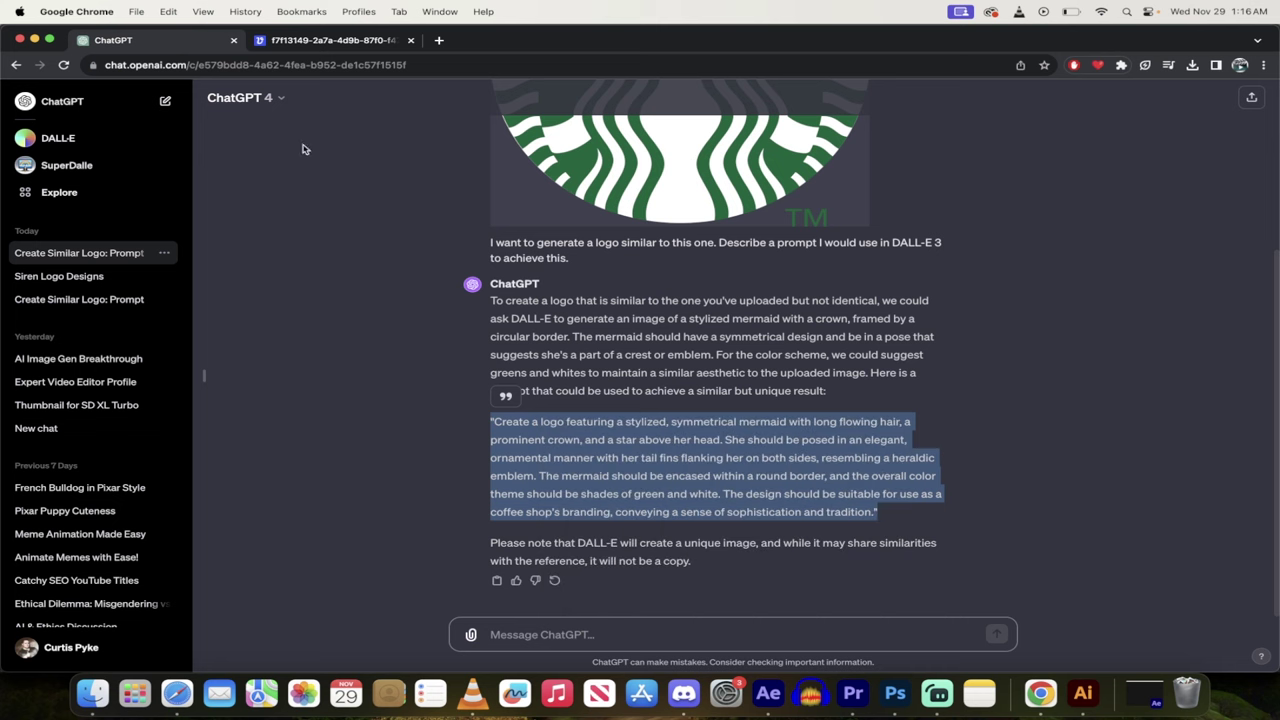
Start a DALL-E chat from Explore and paste the mermaid logo prompt unsent
left_click(59, 141)
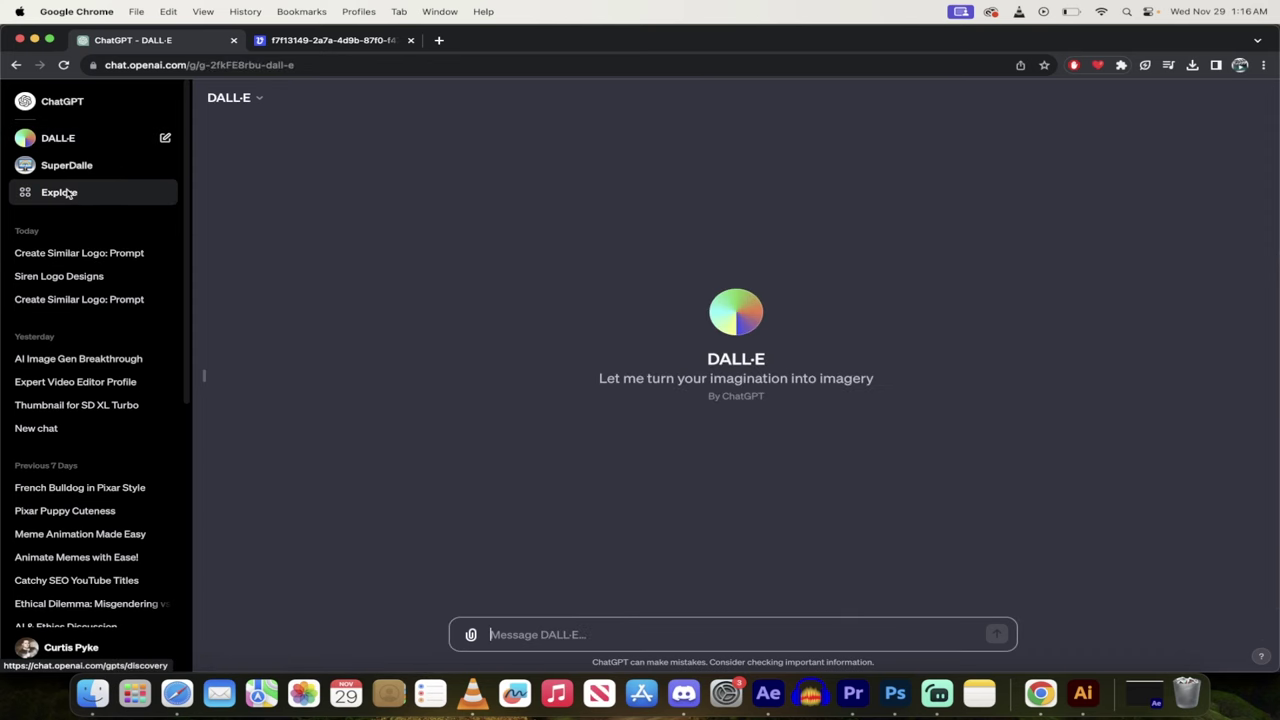
left_click(62, 193)
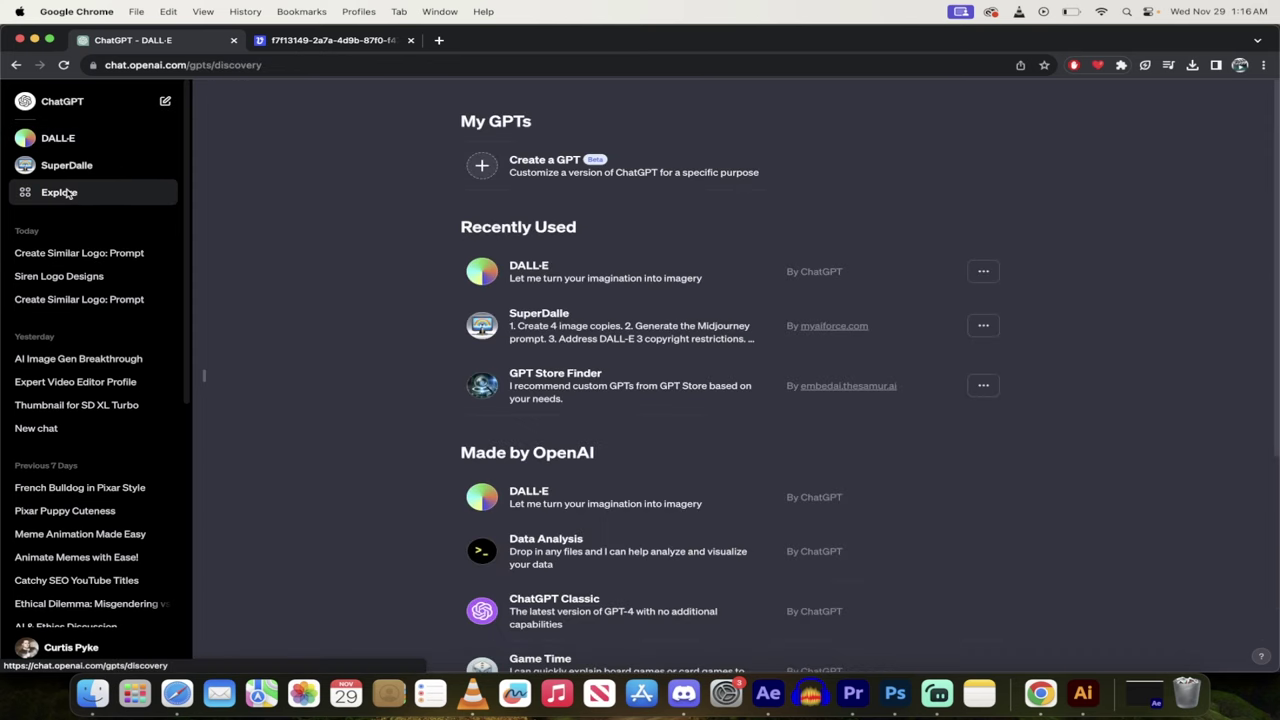
left_click(538, 280)
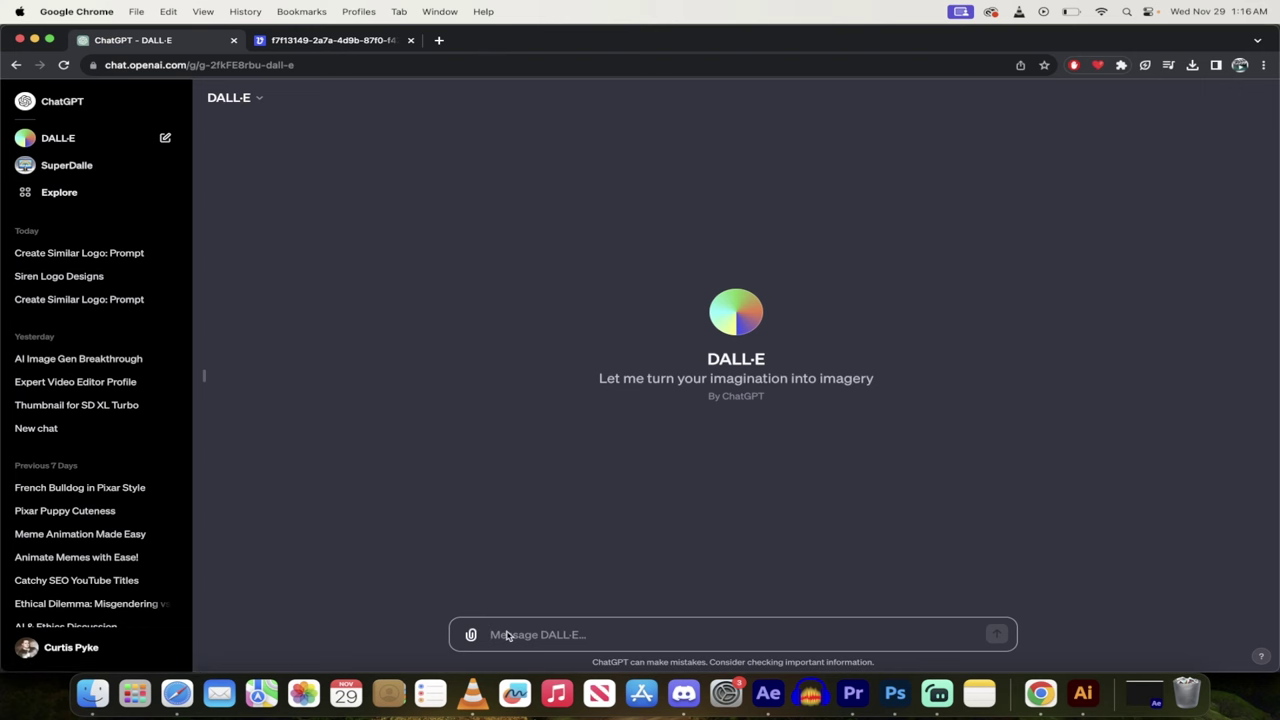
key("super+v")
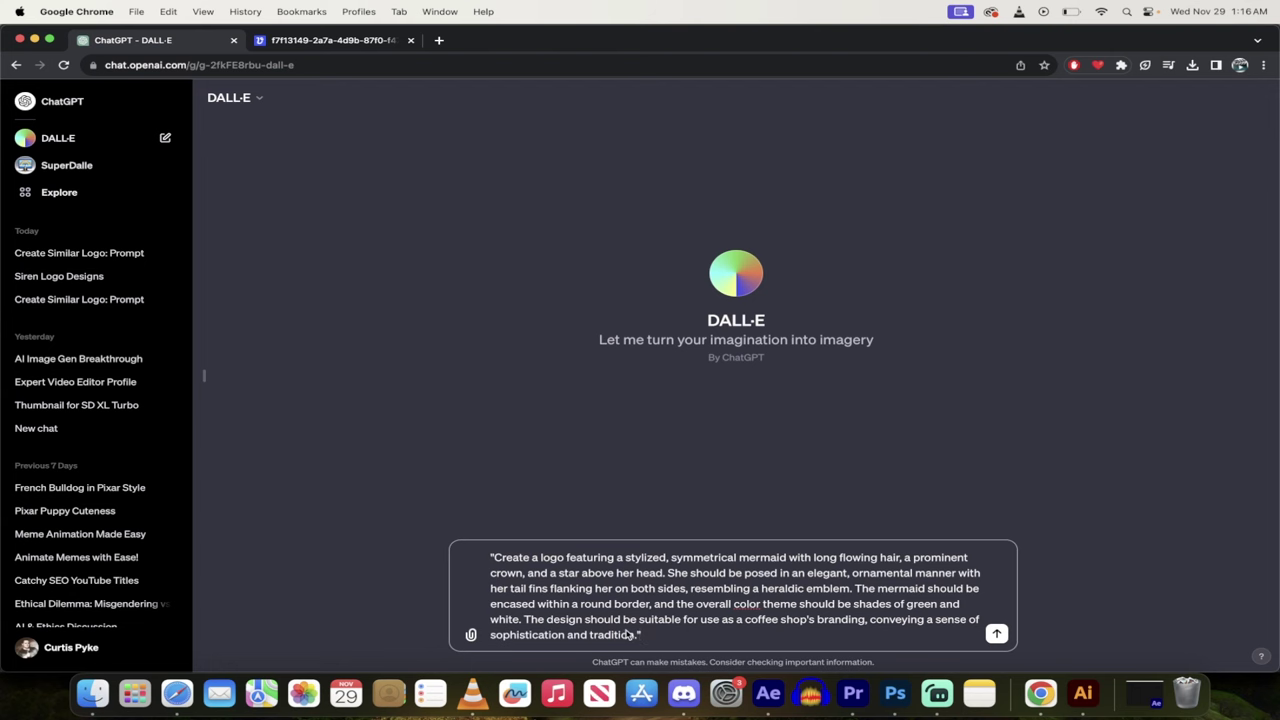
Send the prompt to DALL-E, preview both mermaid logos, then enlarge the first
key("Return")
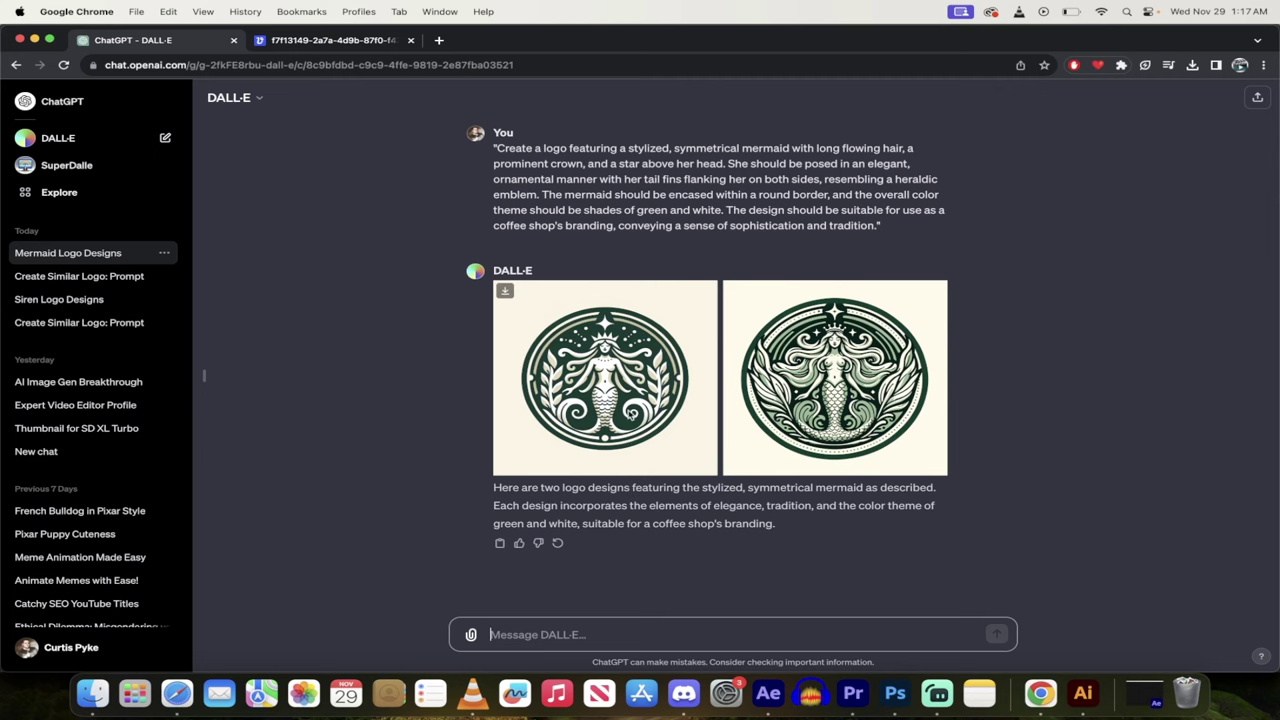
left_click(596, 396)
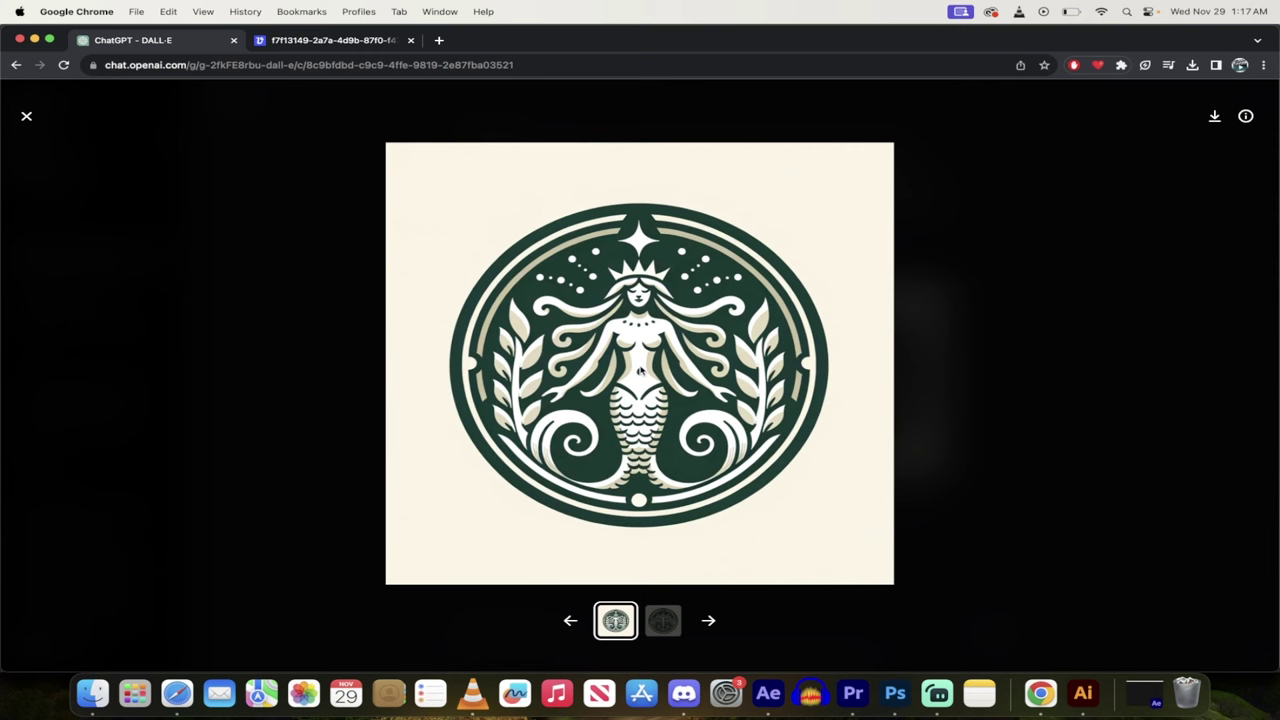
left_click(663, 620)
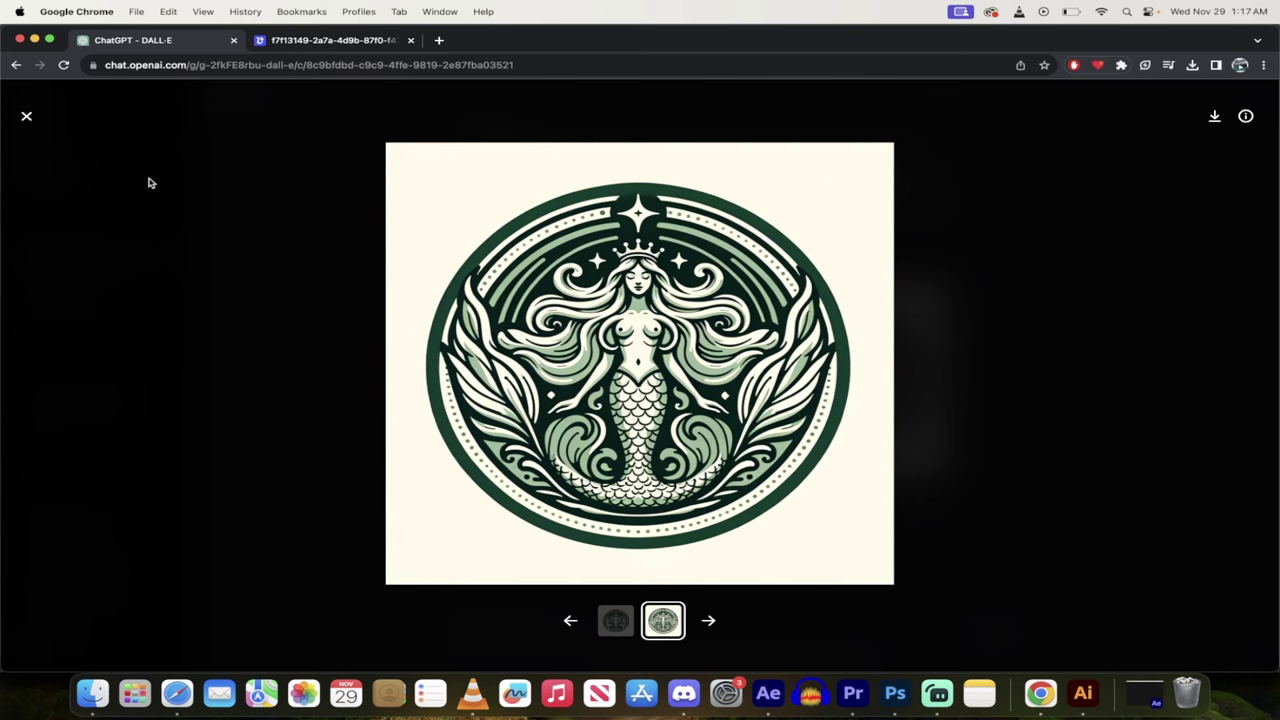
left_click(26, 116)
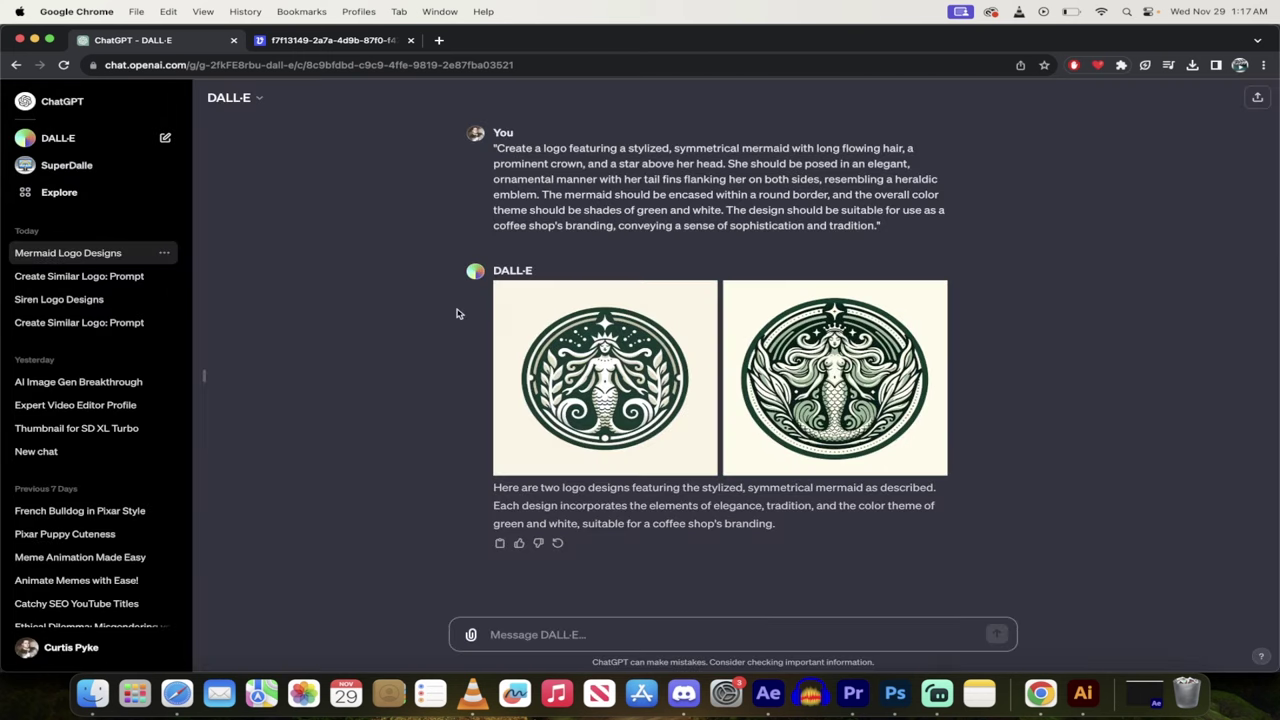
left_click(503, 636)
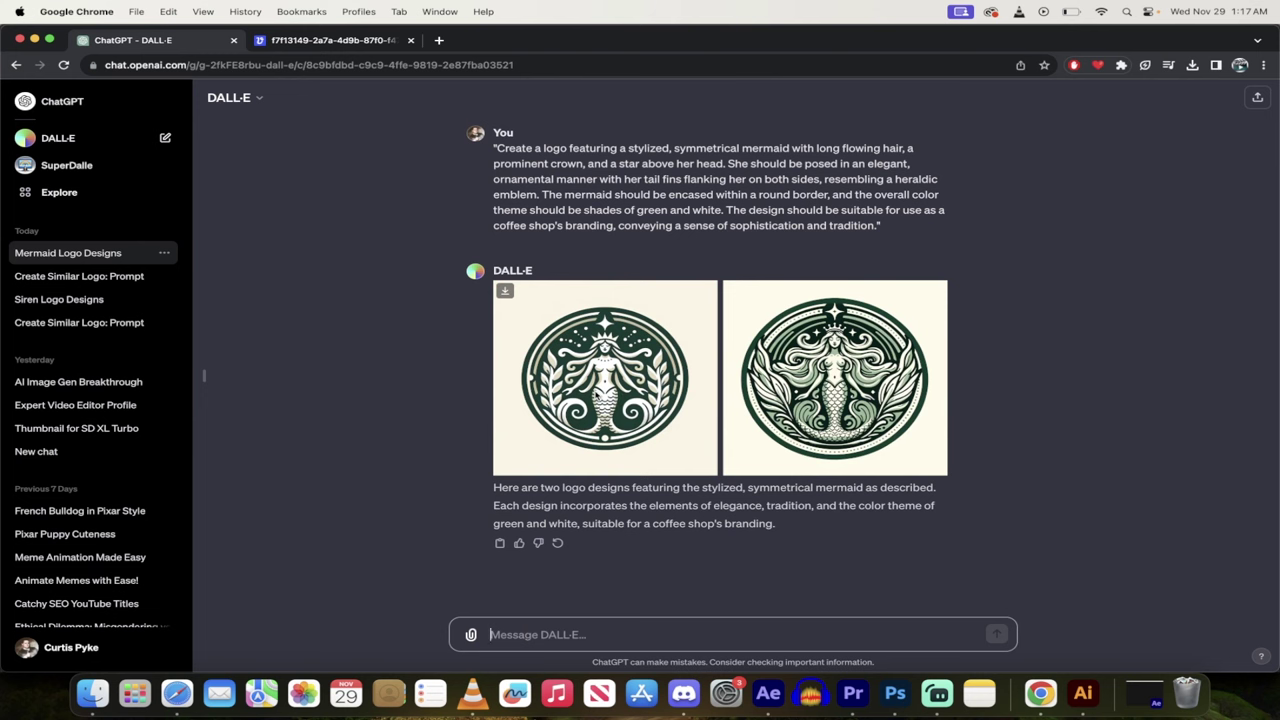
left_click(650, 364)
Save the first mermaid logo to the Desktop as sbuxdemo.webp and close the viewer
right_click(666, 347)
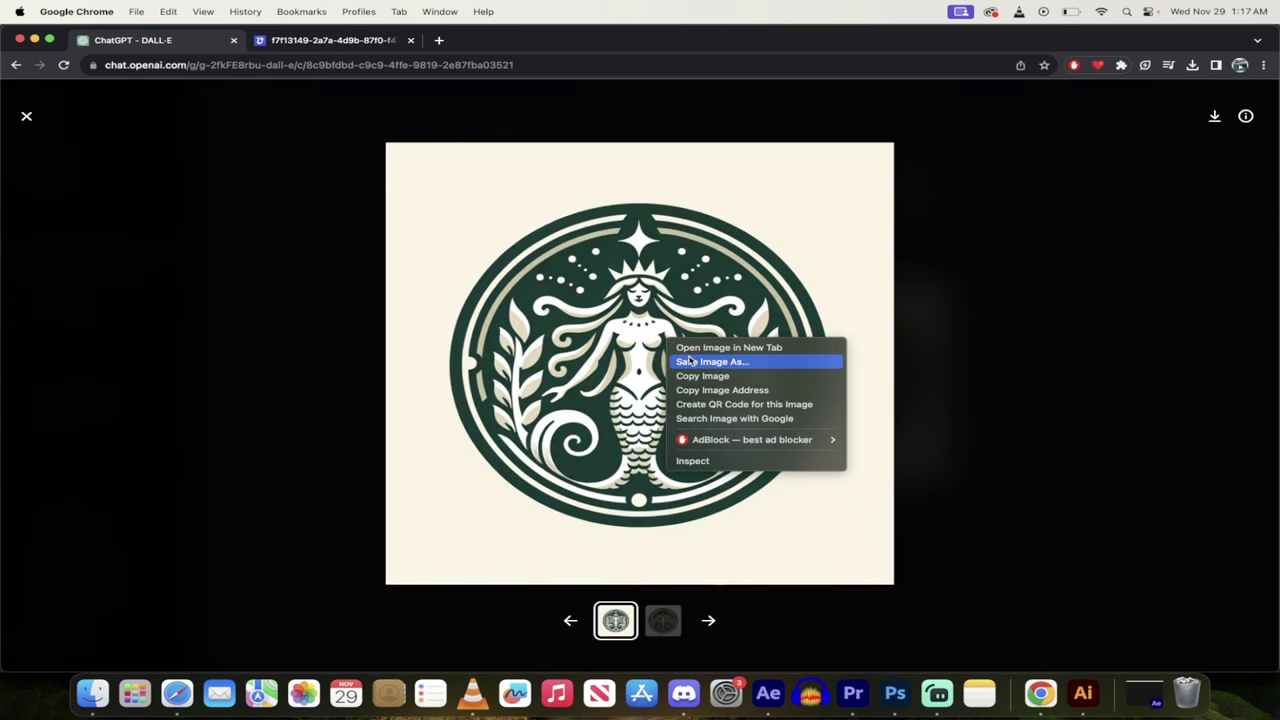
left_click(700, 360)
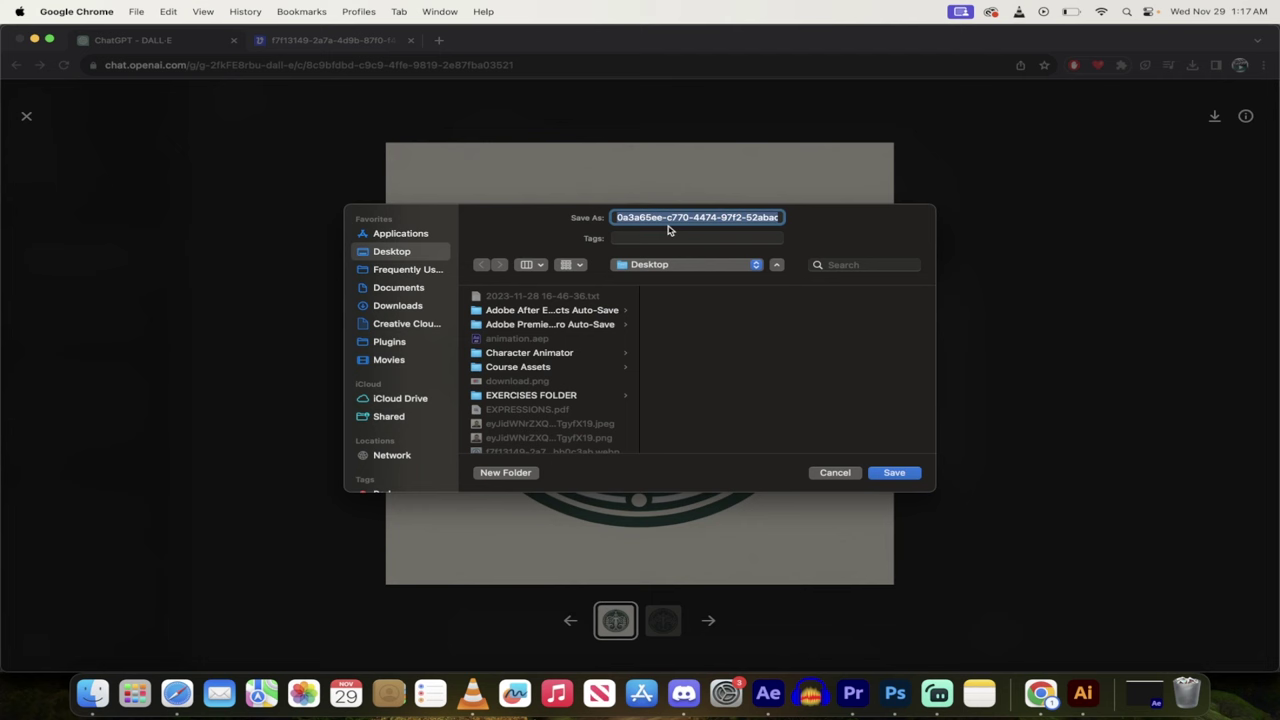
type("sb")
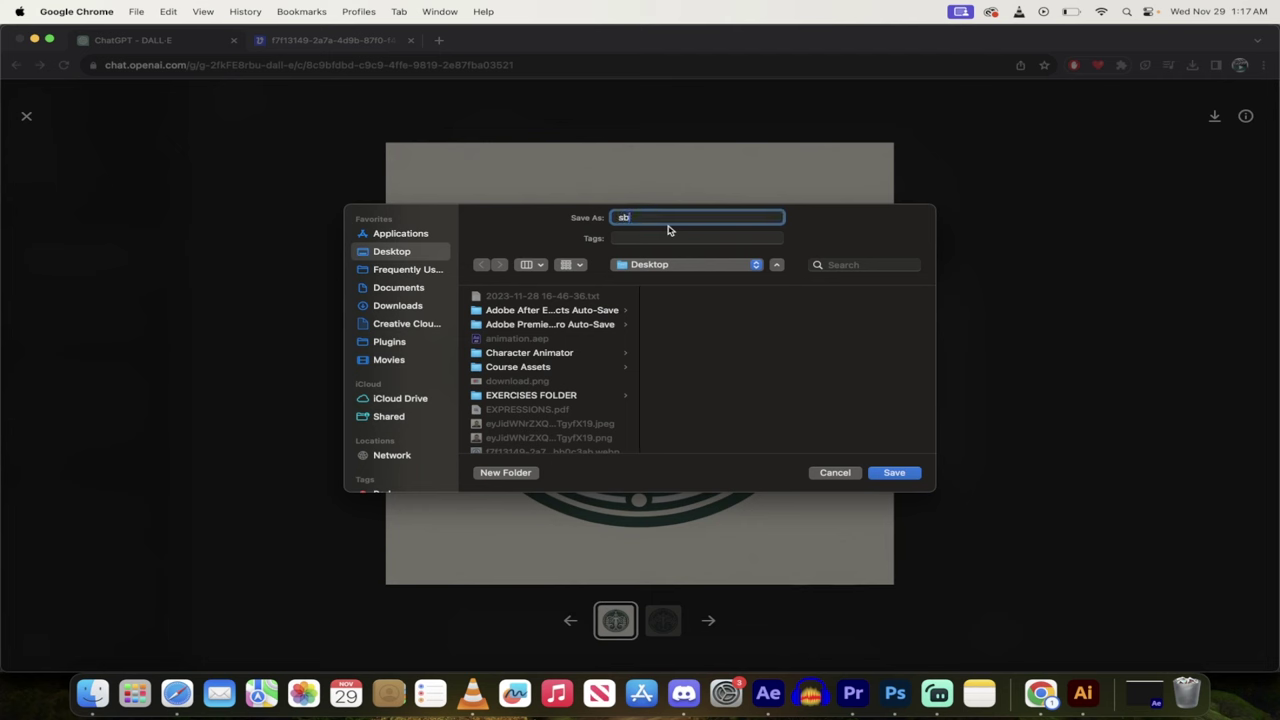
type("uxdemo")
left_click(905, 472)
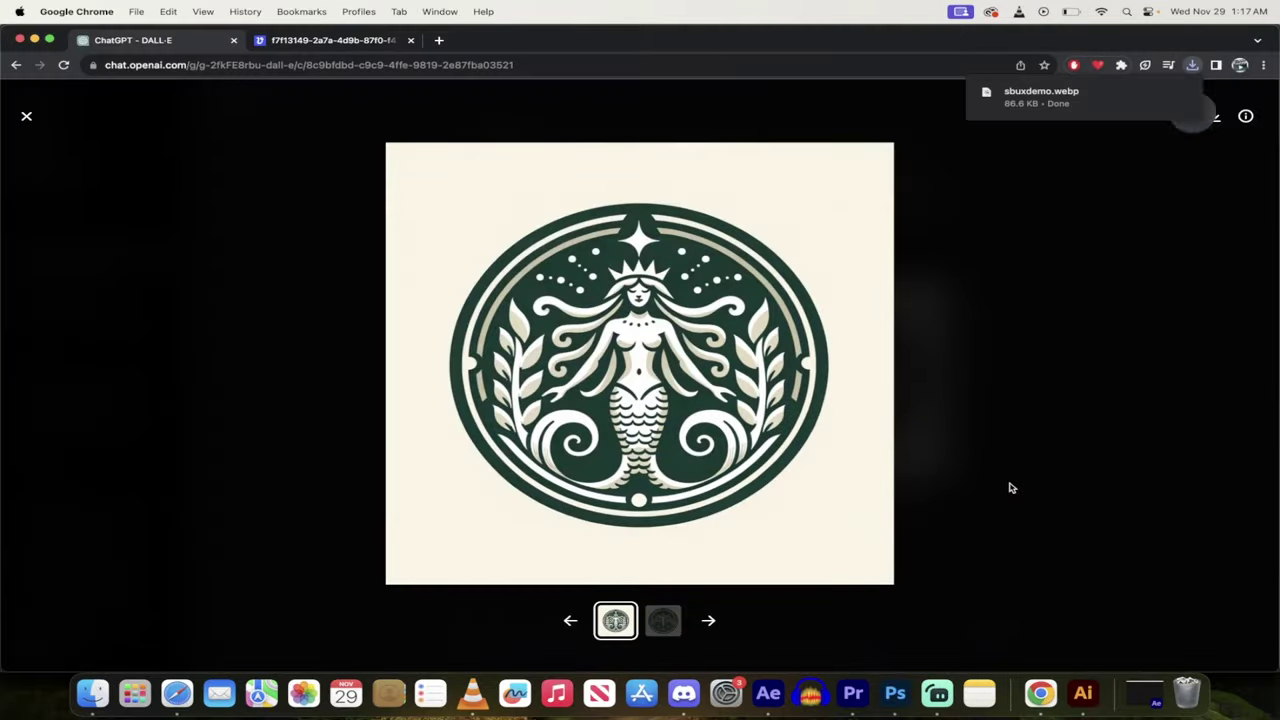
left_click(28, 118)
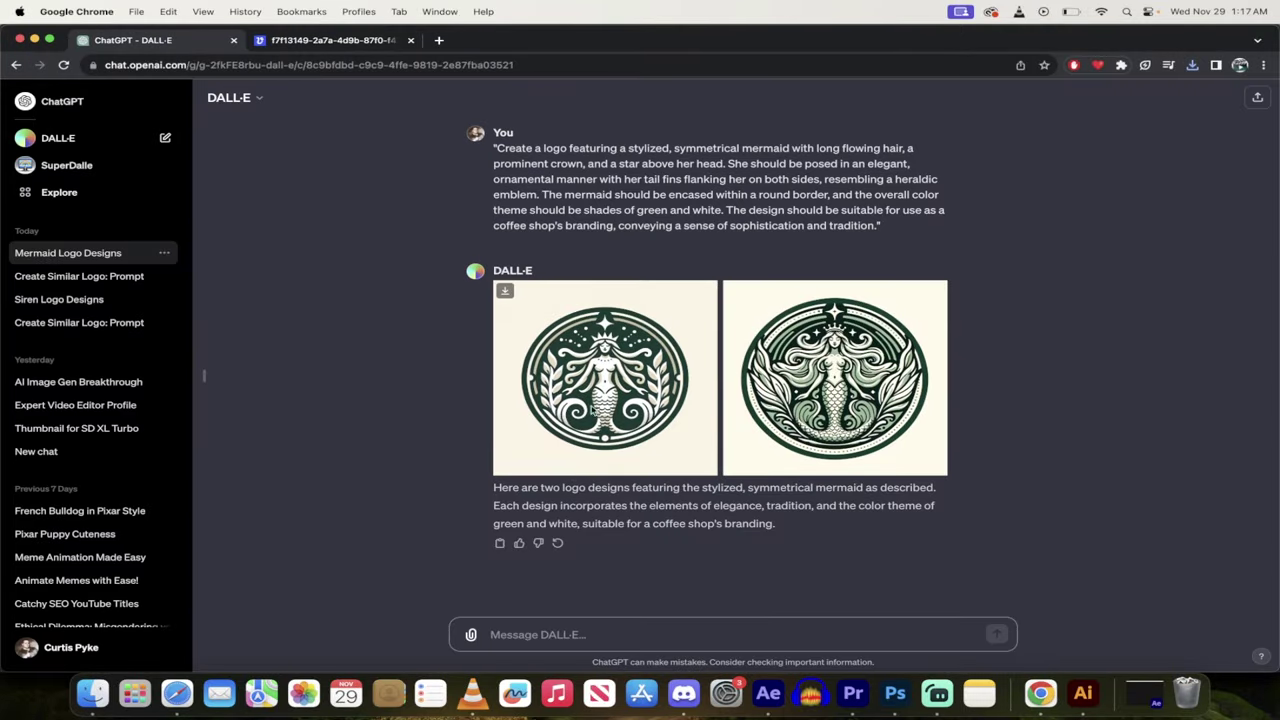
Ask DALL-E 'for image one, change colors to blue and white'
left_click(524, 630)
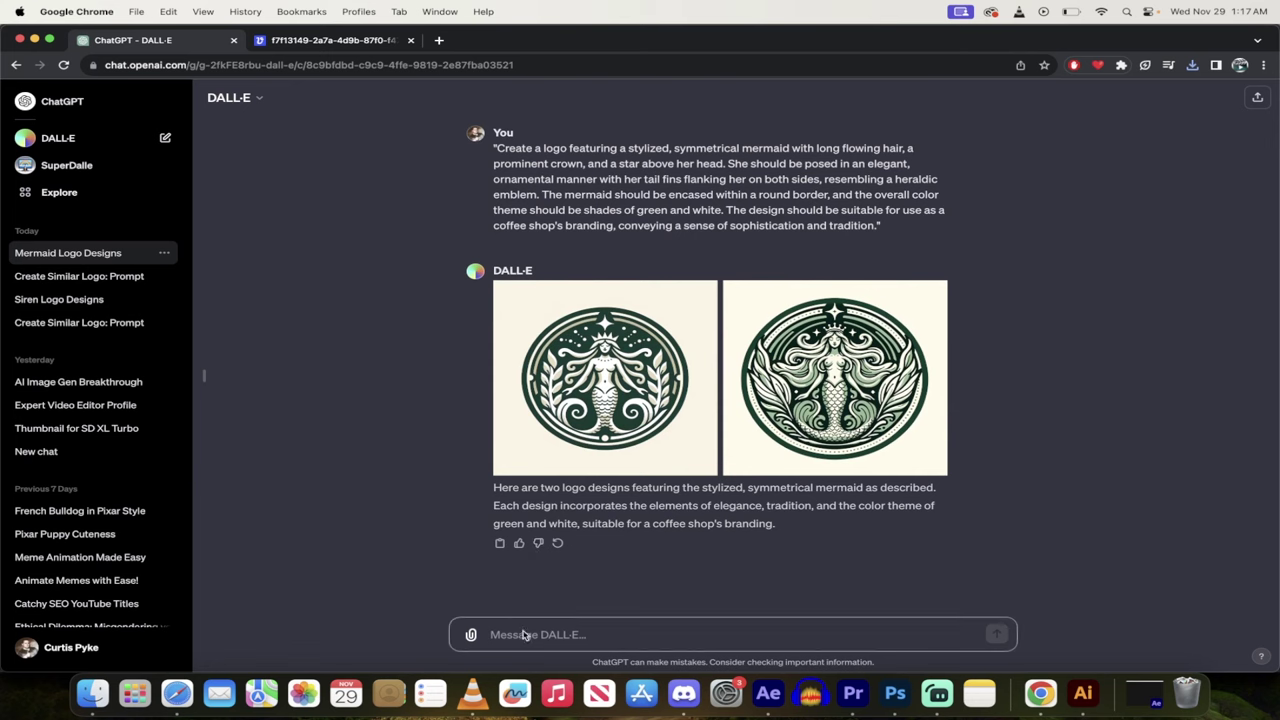
type("for image one, ")
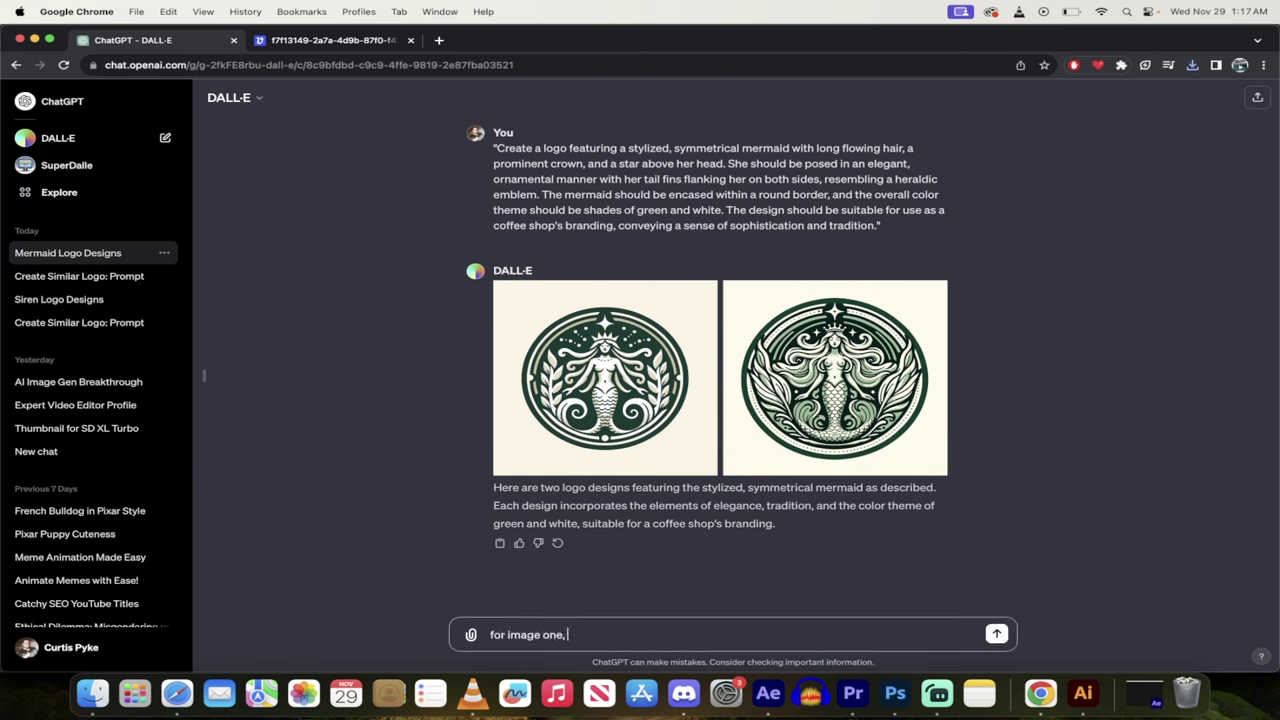
type("change colors to blue and white")
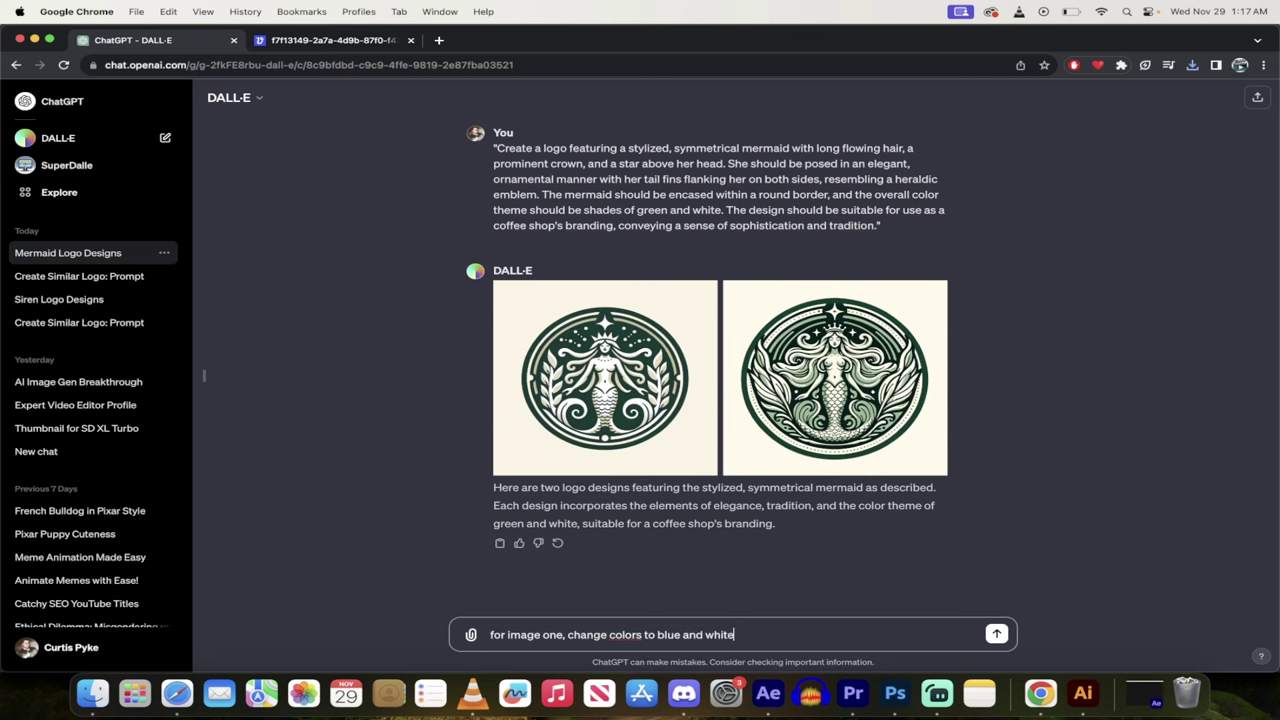
key("Return")
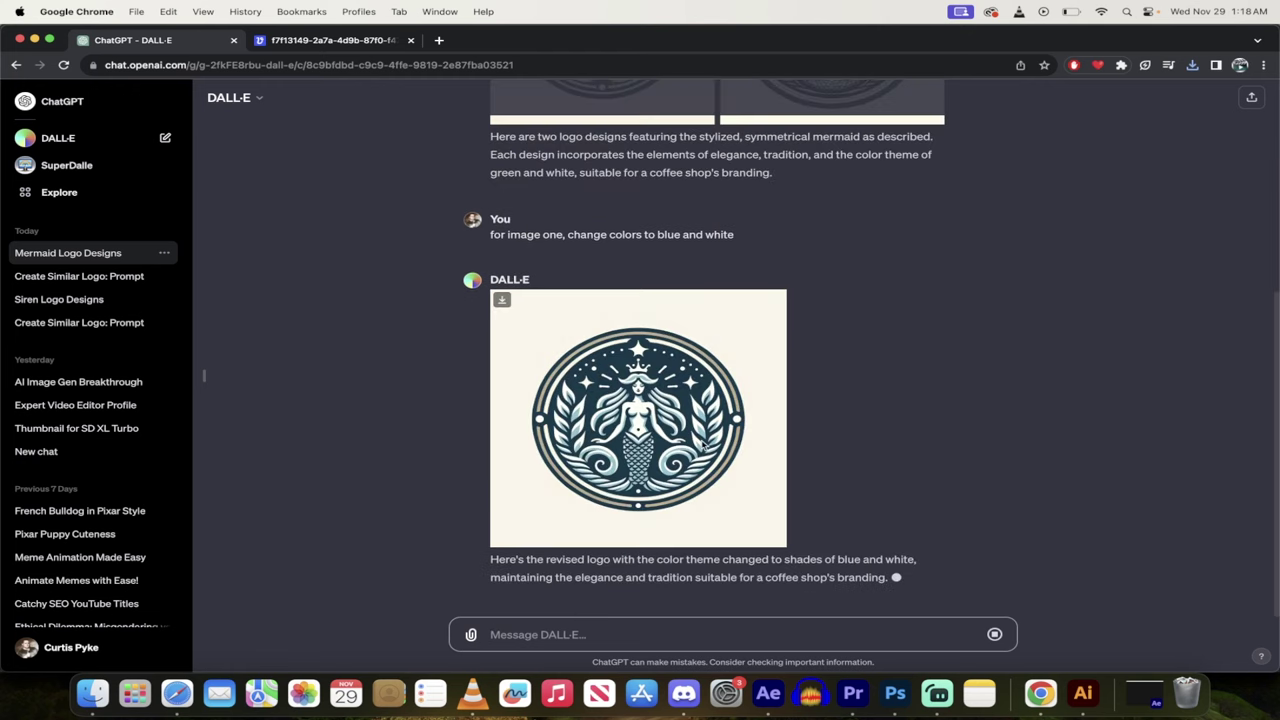
Enlarge the new blue-and-white mermaid logo to inspect it
left_click(502, 300)
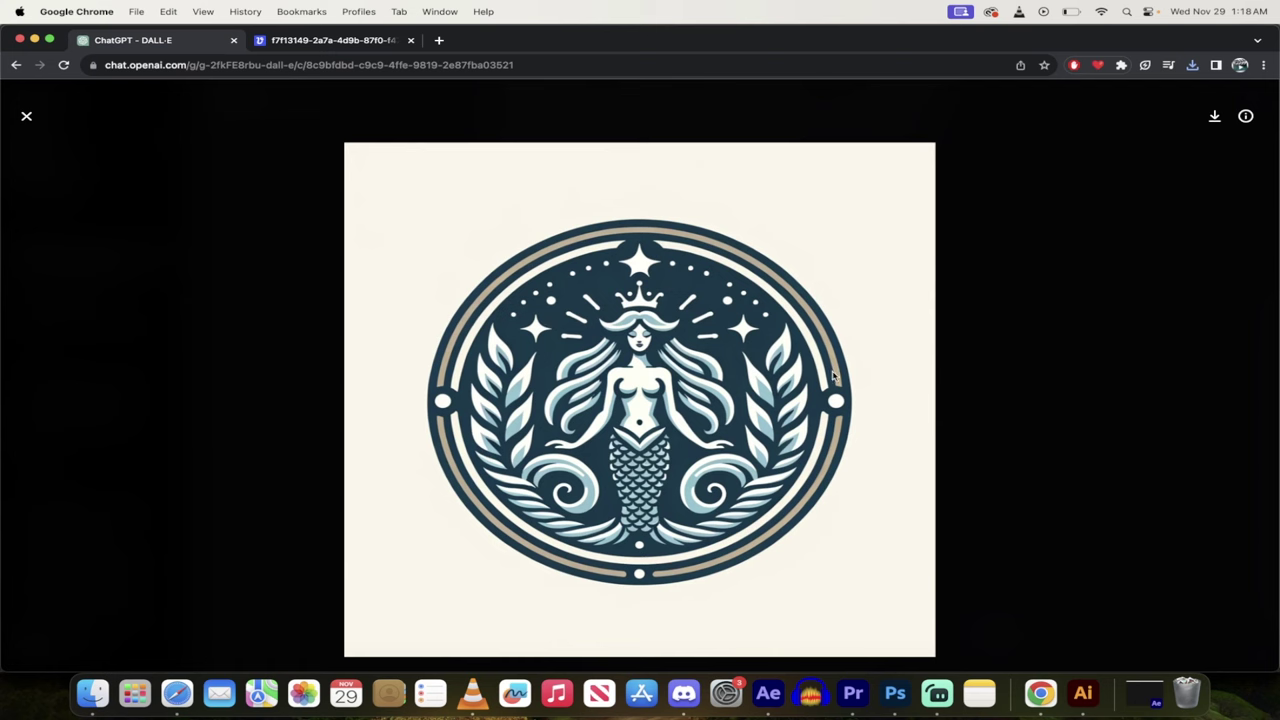
left_click(27, 117)
scroll(520, 360, "up", 3)
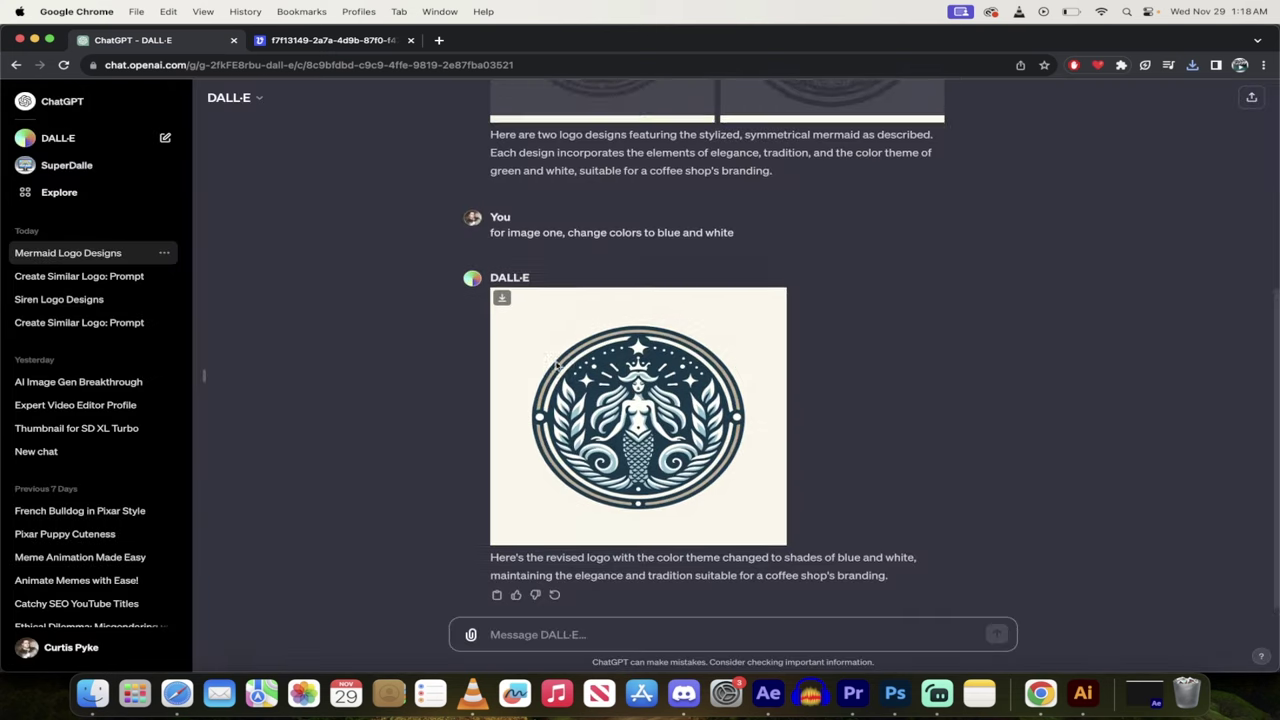
scroll(557, 366, "down", 3)
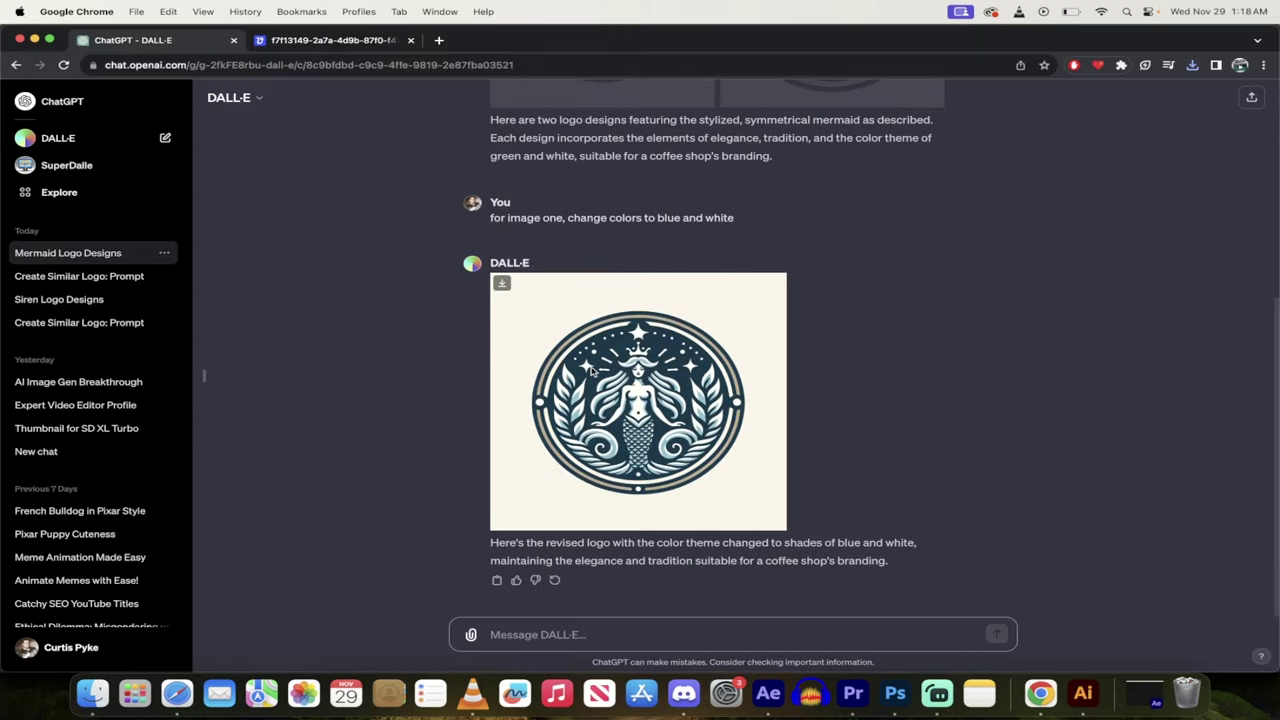
left_click(592, 371)
Save the blue-and-white logo to the Desktop as sbux2 and switch to Vectorizer.AI
right_click(638, 346)
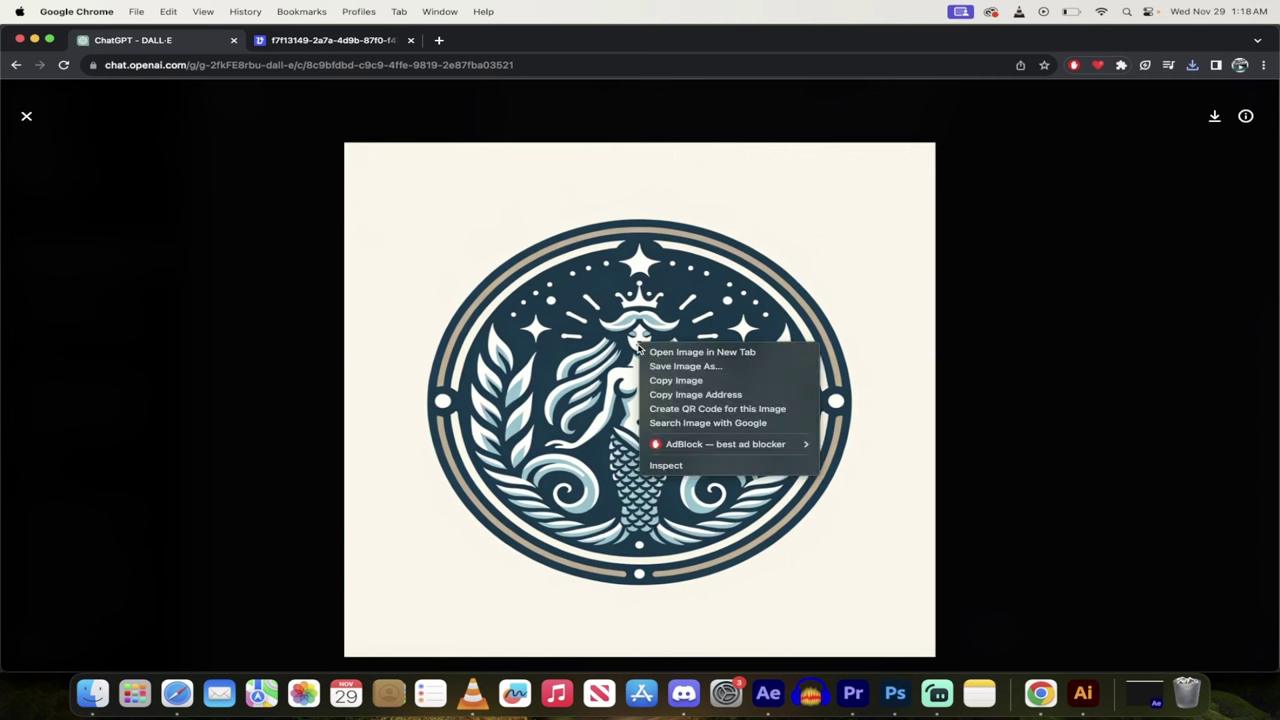
left_click(662, 367)
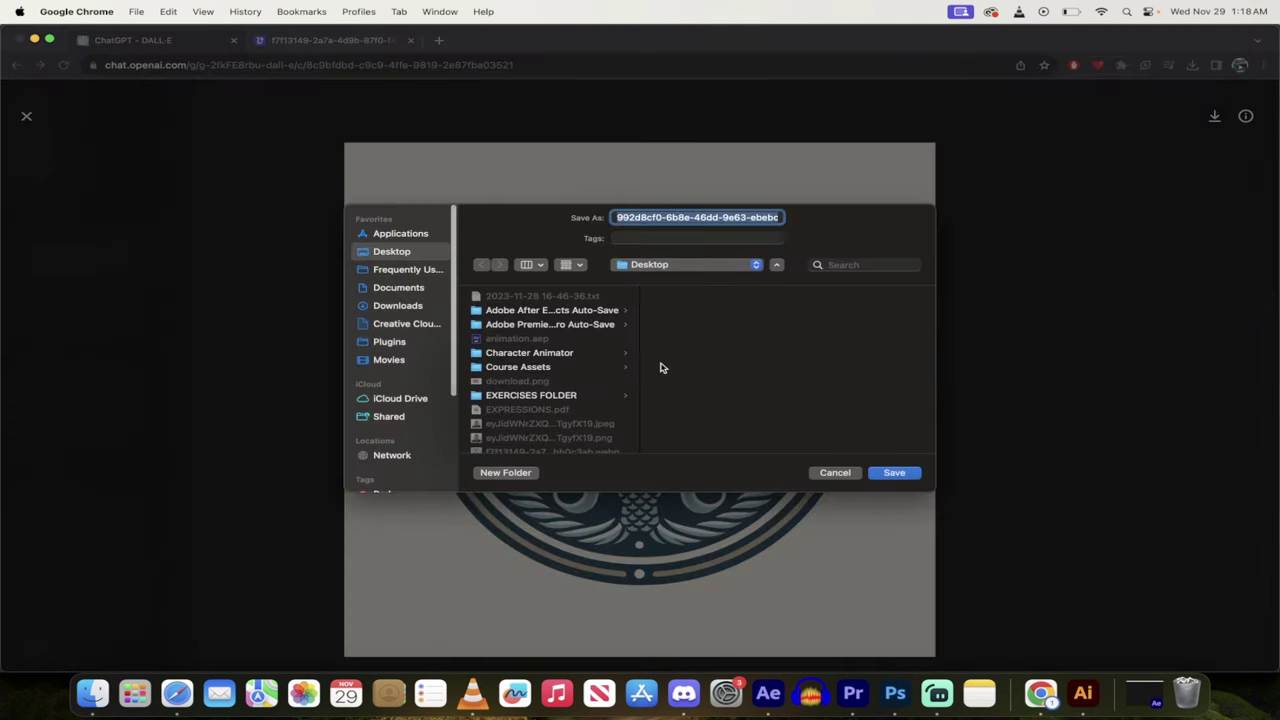
type("sbux2")
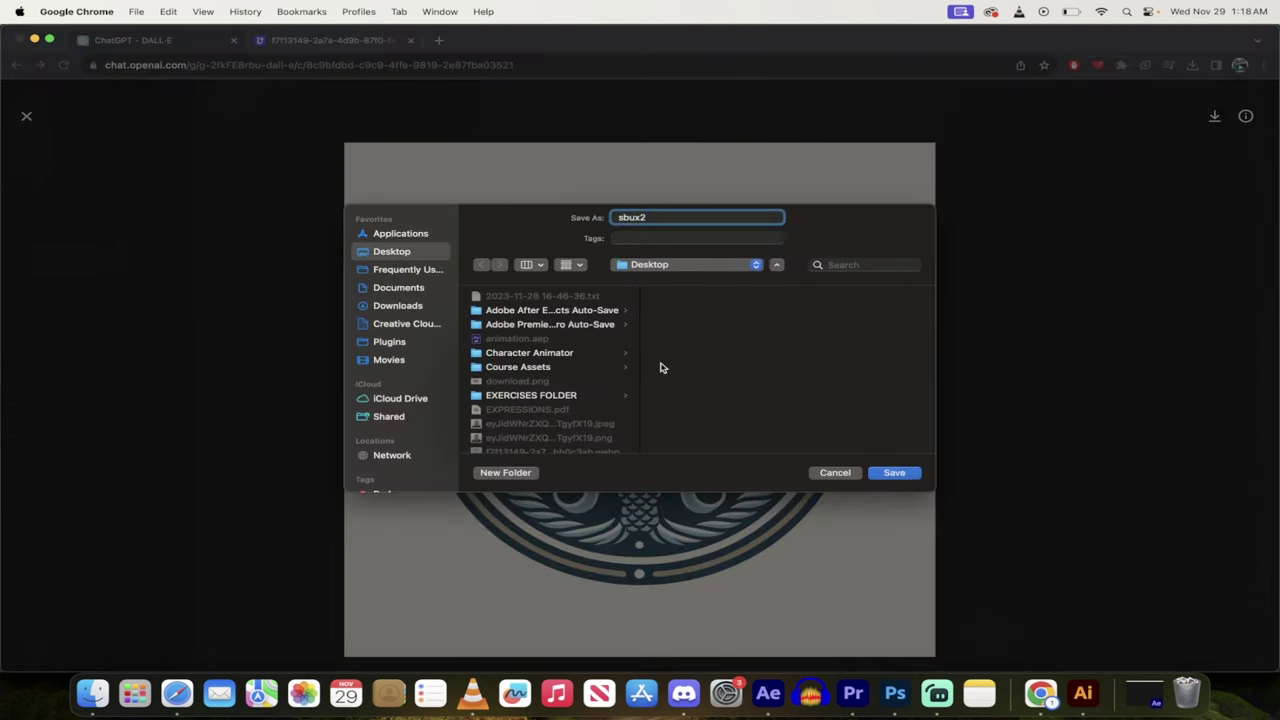
key("Return")
left_click(27, 118)
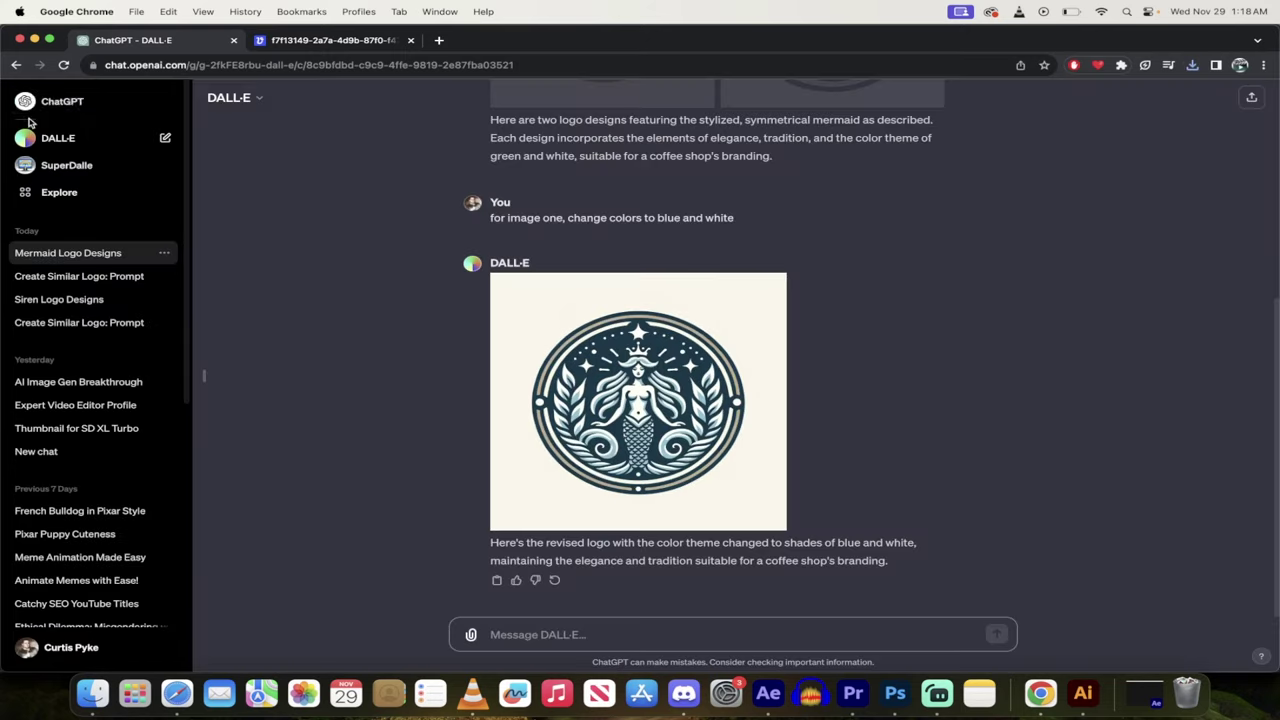
left_click(349, 42)
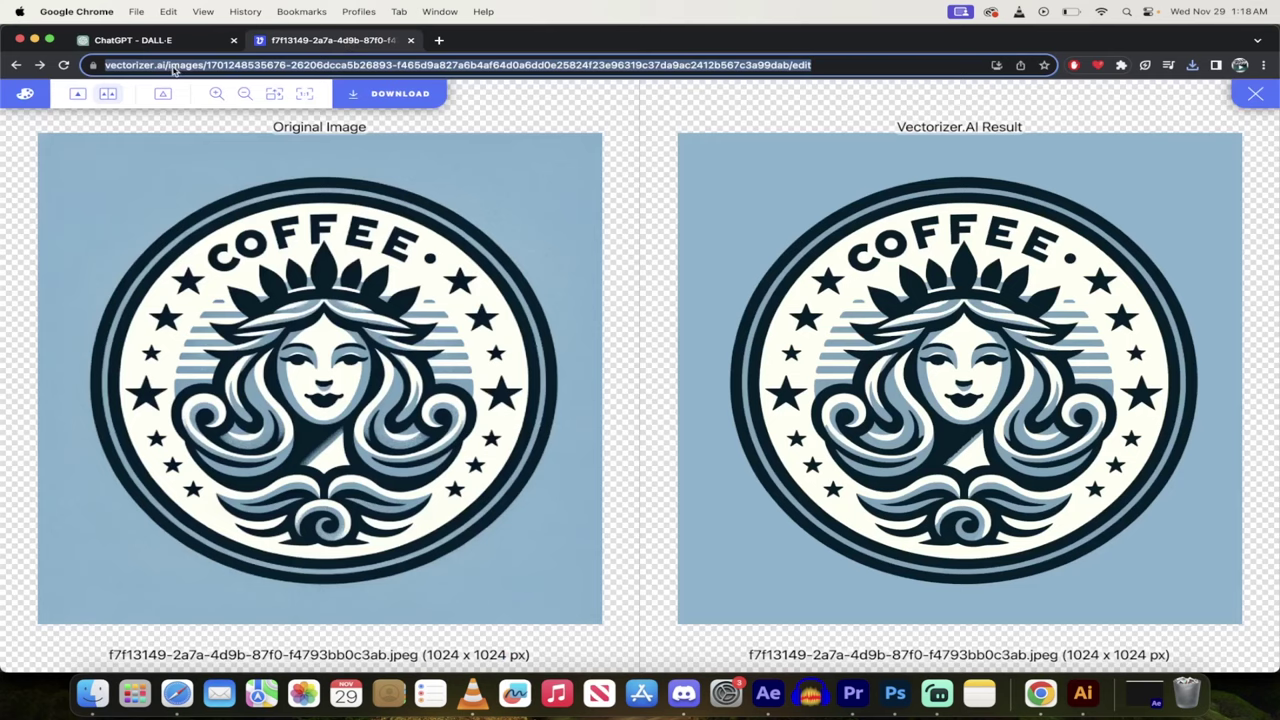
Trim the Vectorizer.AI address back to the domain to load the empty upload page
left_click(176, 67)
left_click_drag(204, 65, 662, 87)
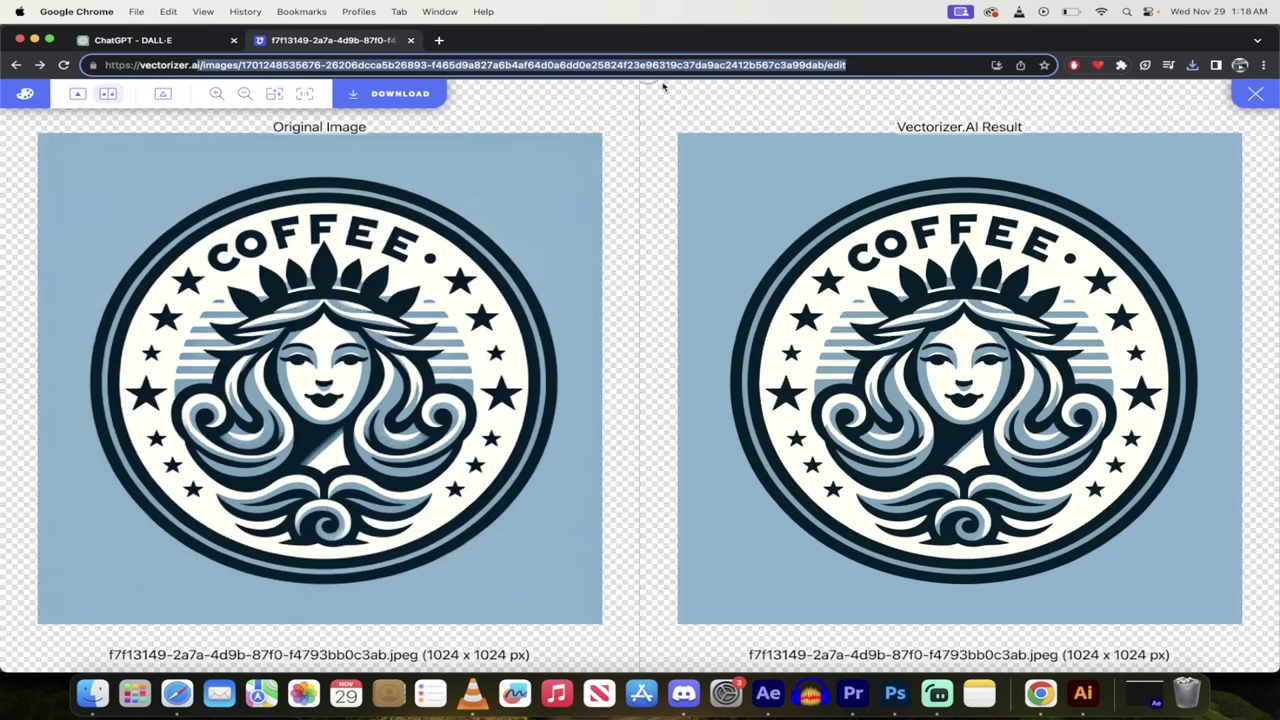
key("BackSpace")
type("izer.ai")
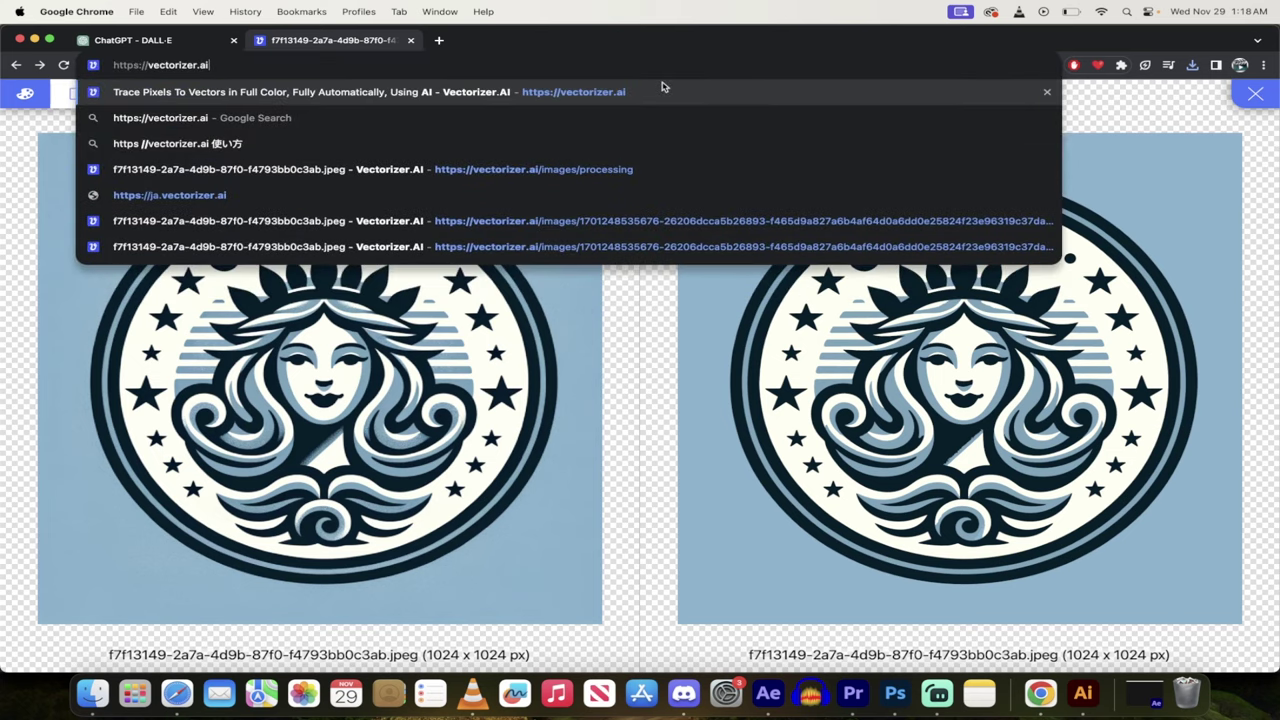
key("Return")
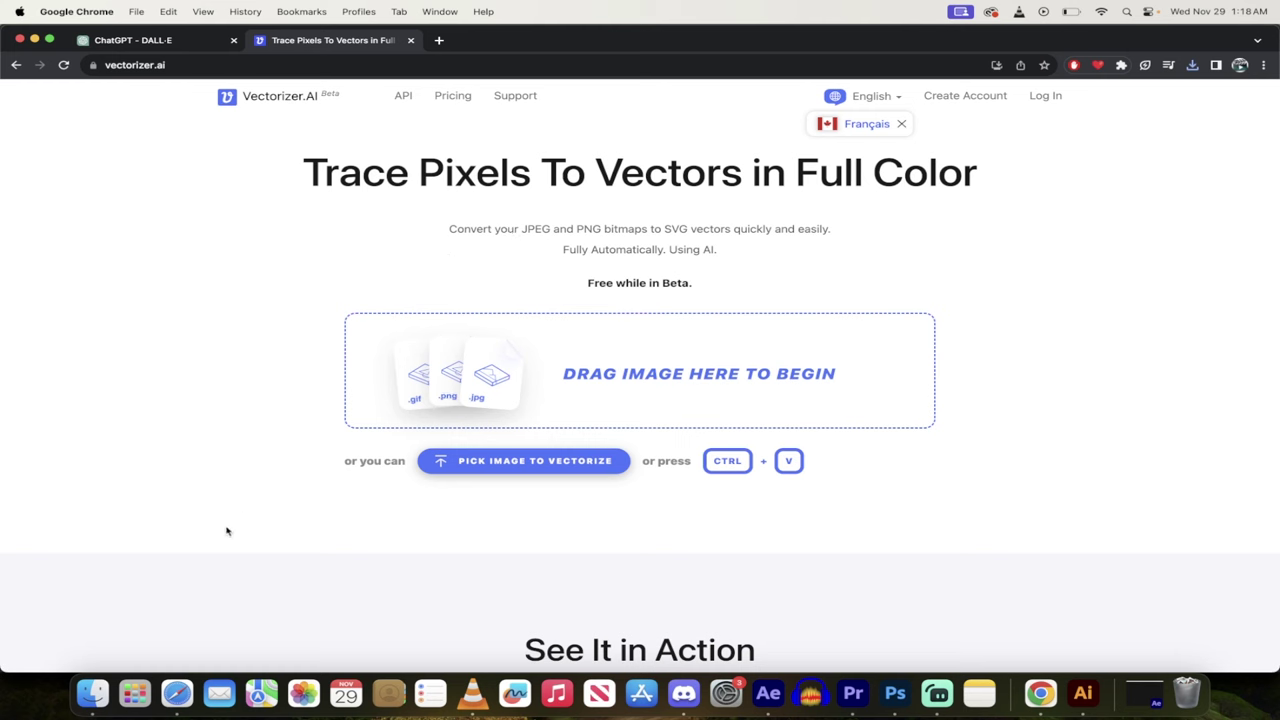
Drag sbux2.webp from the Finder Desktop onto the Vectorizer.AI drop zone
left_click(93, 693)
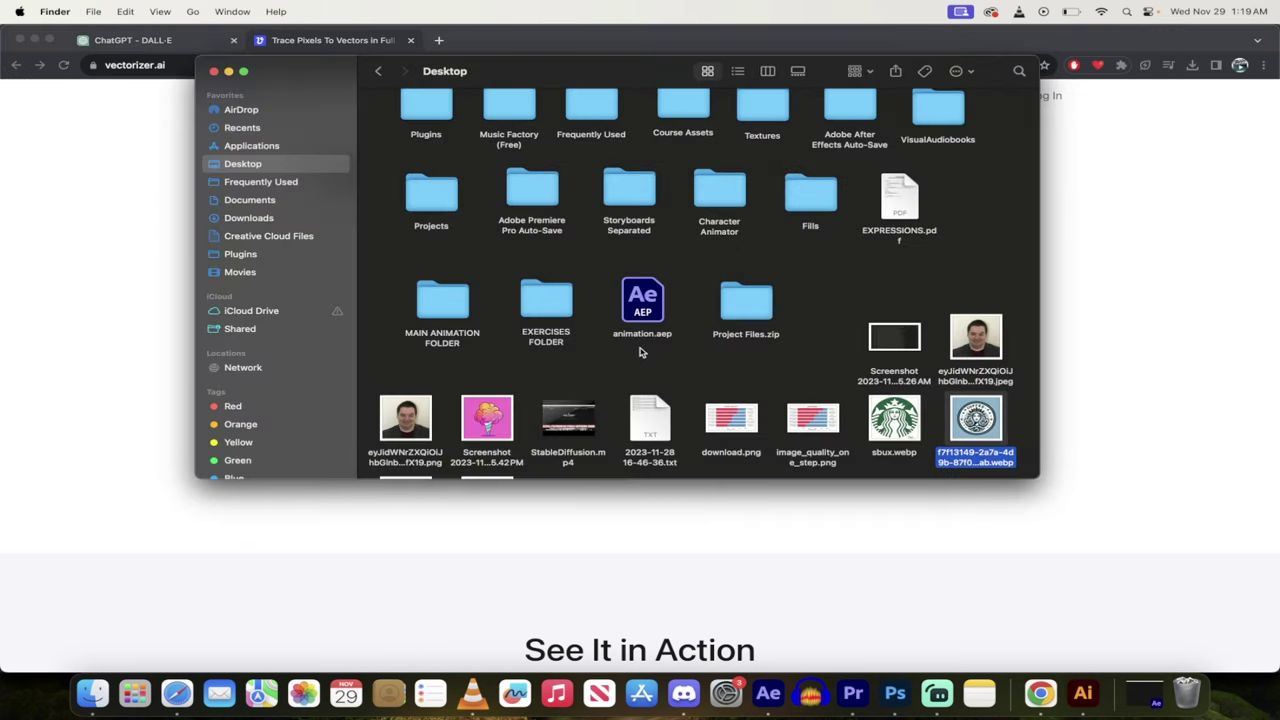
scroll(641, 352, "down", 2)
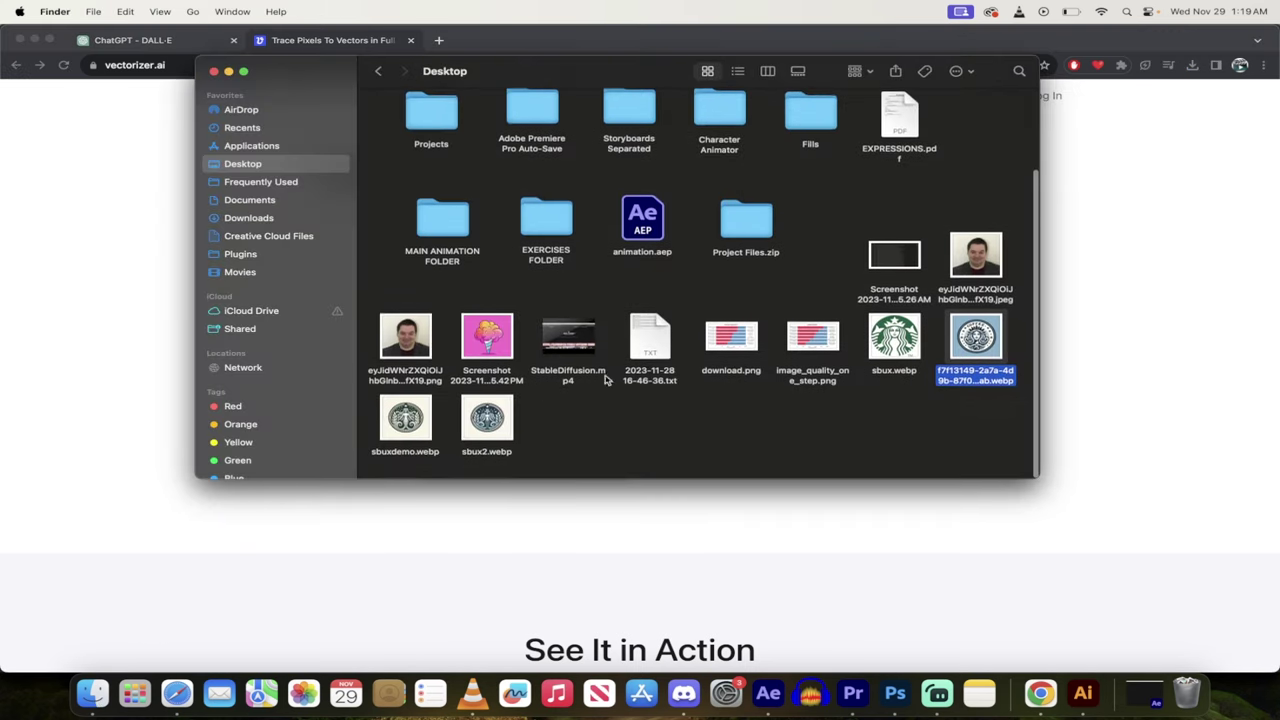
left_click(488, 418)
key("Return")
left_click_drag(498, 424, 649, 377)
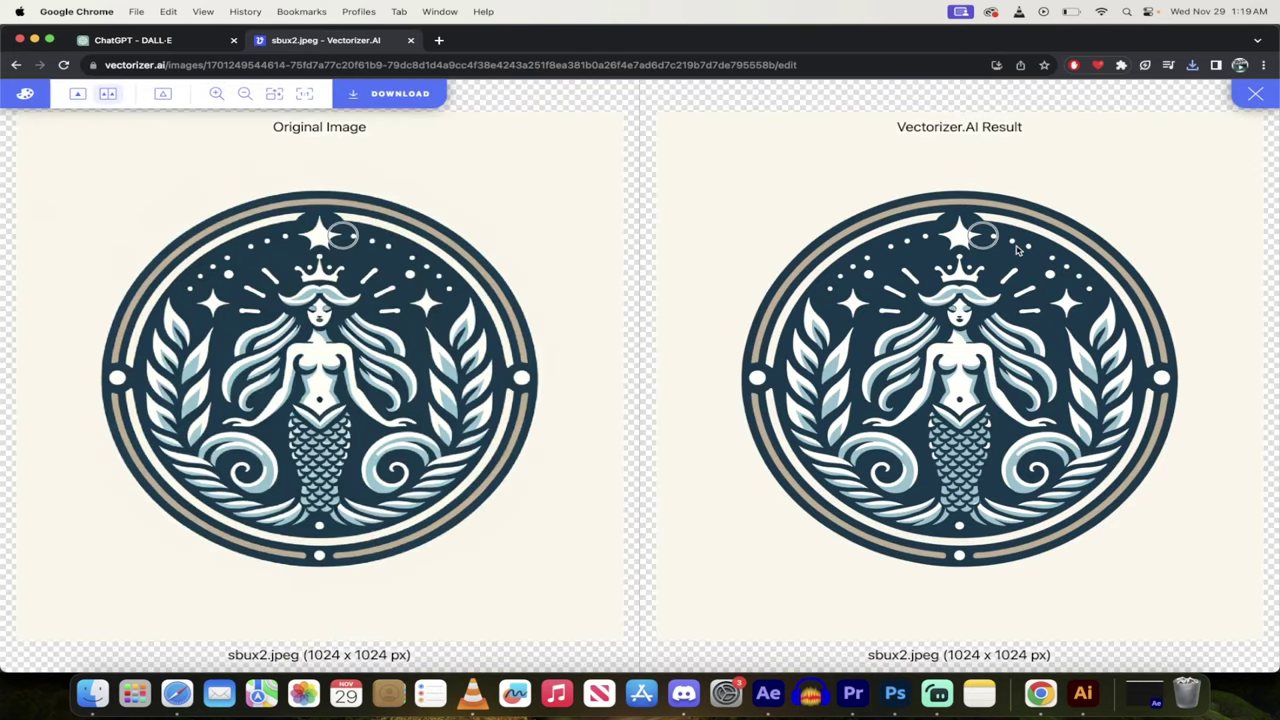
Download the vectorized mermaid logo as SVG and reveal sbux2.svg in the Downloads folder
left_click(390, 93)
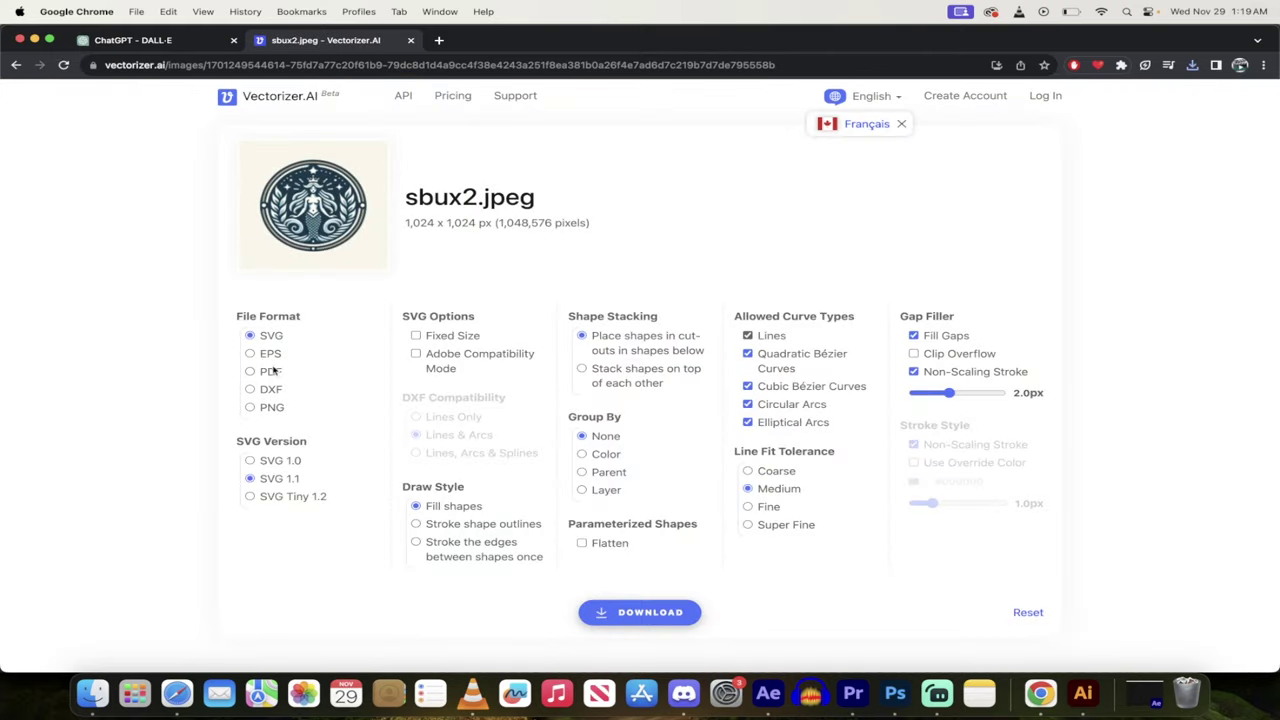
left_click(612, 609)
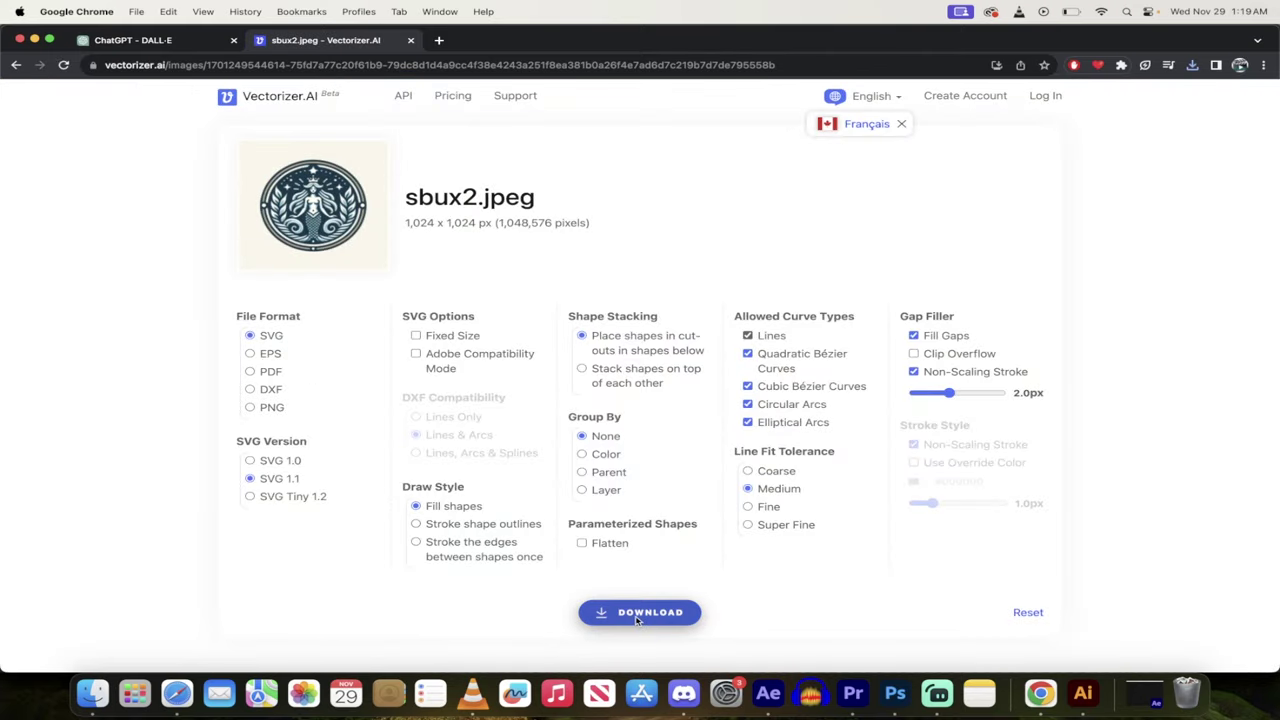
left_click(1195, 66)
left_click(1157, 121)
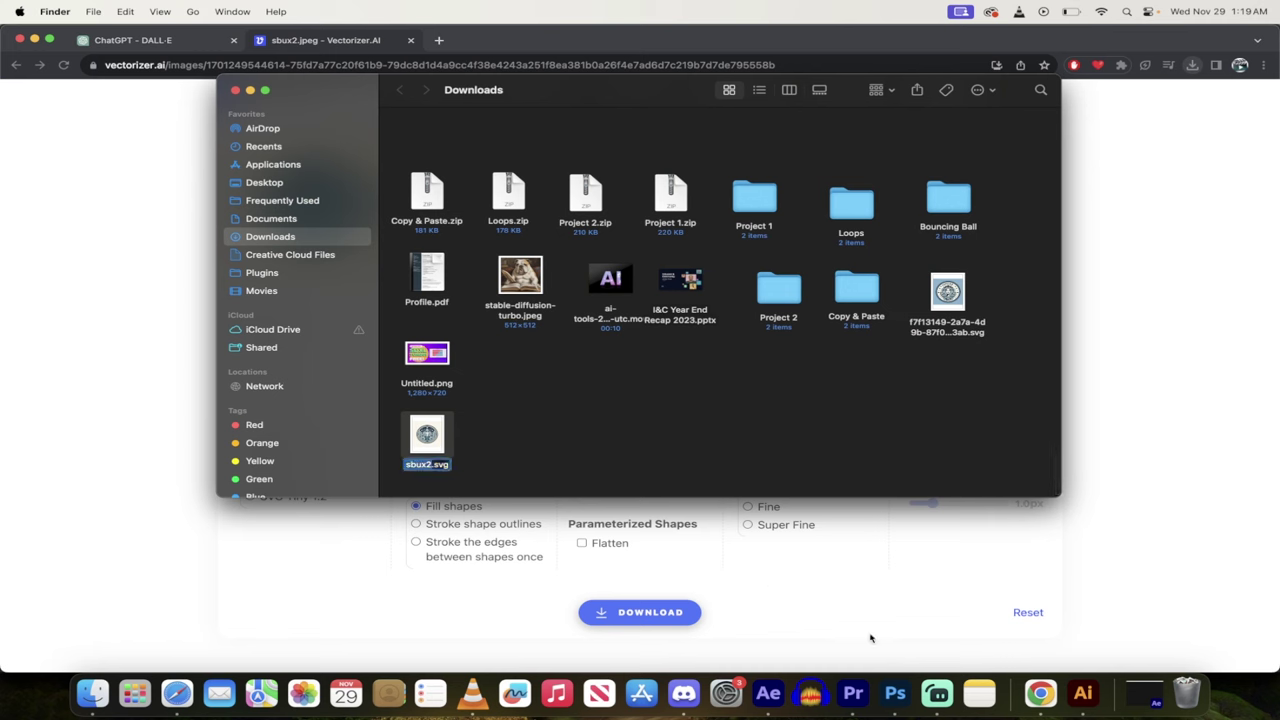
Move the Downloads window aside and drop sbux2.svg onto Illustrator to open it
left_click(1083, 693)
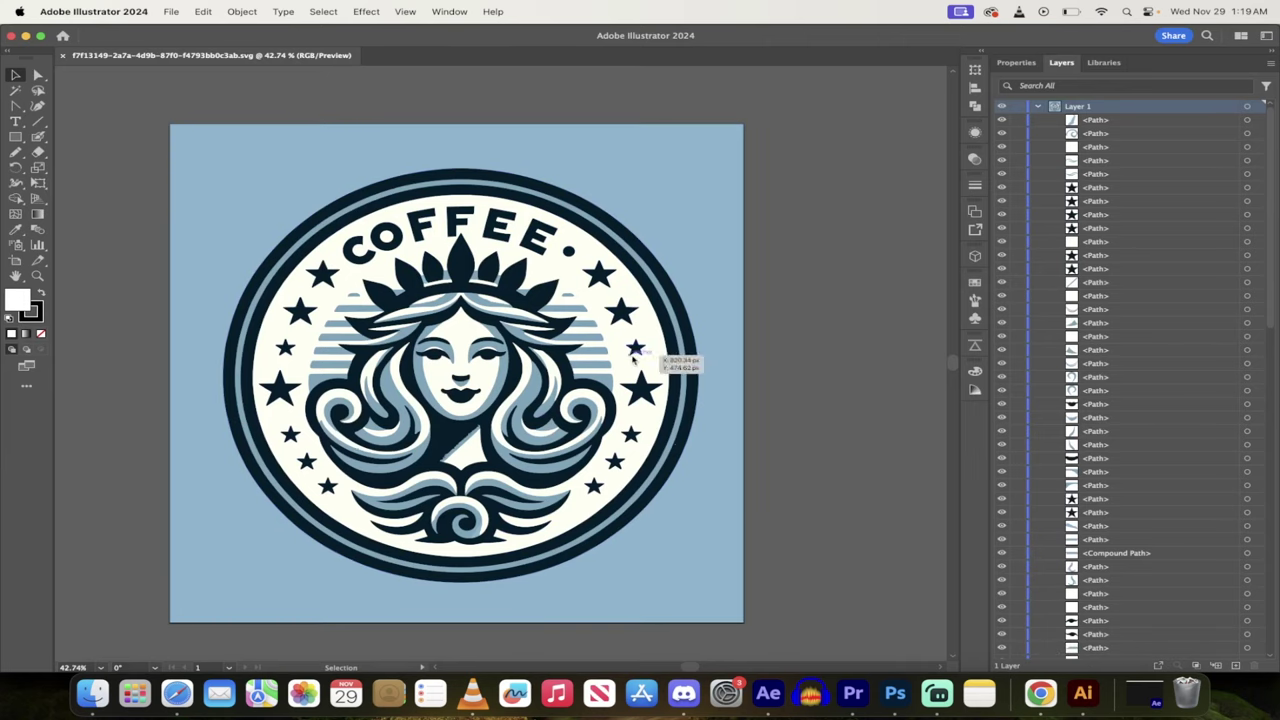
left_click(92, 693)
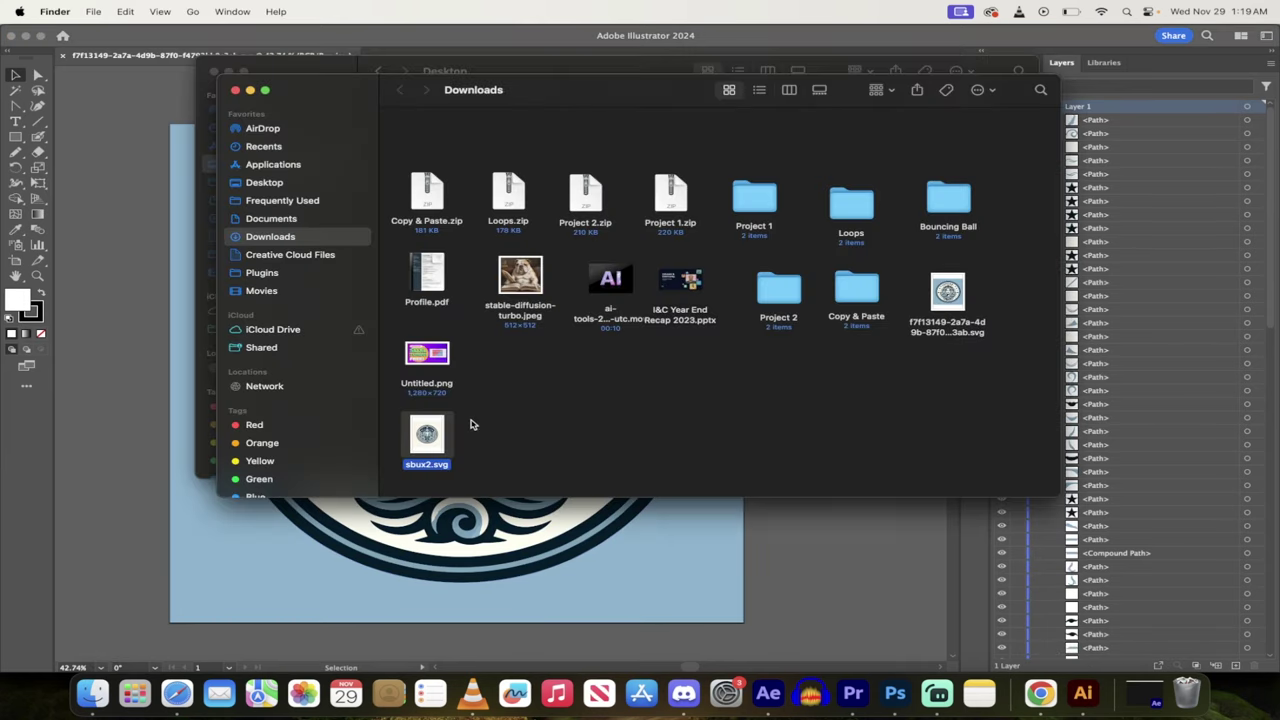
left_click_drag(427, 433, 471, 55)
key("super+h")
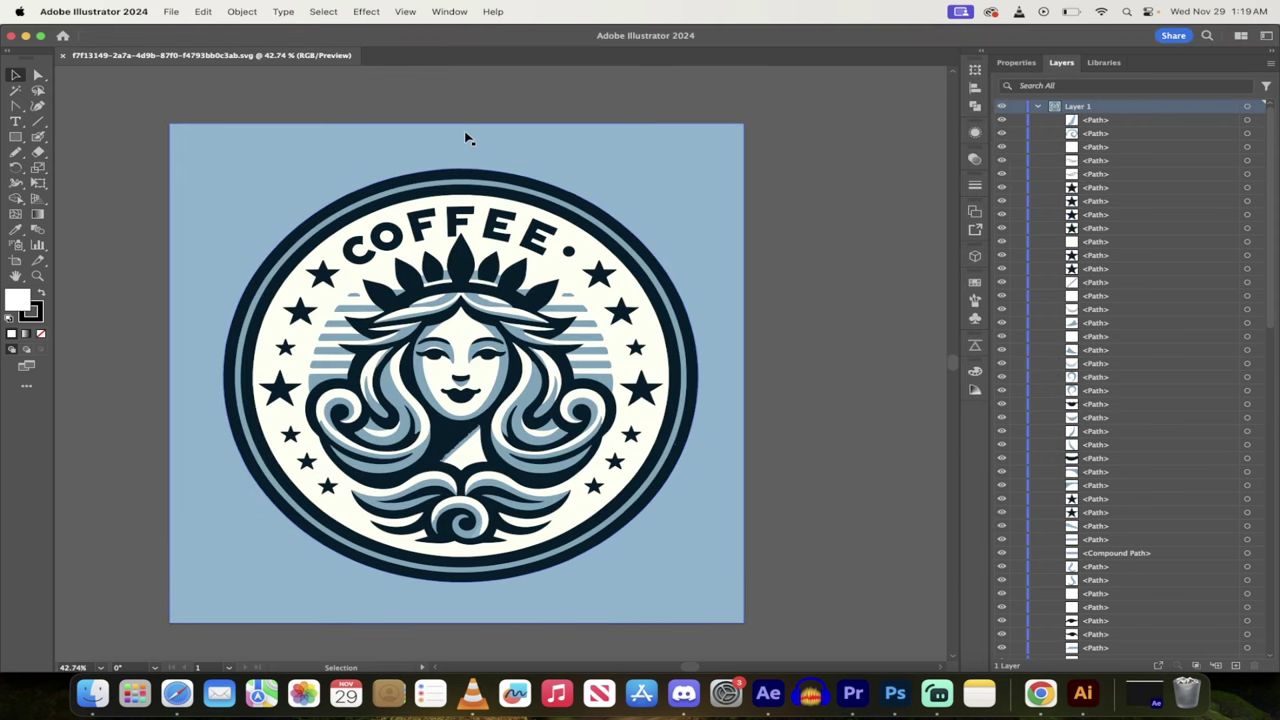
left_click(92, 693)
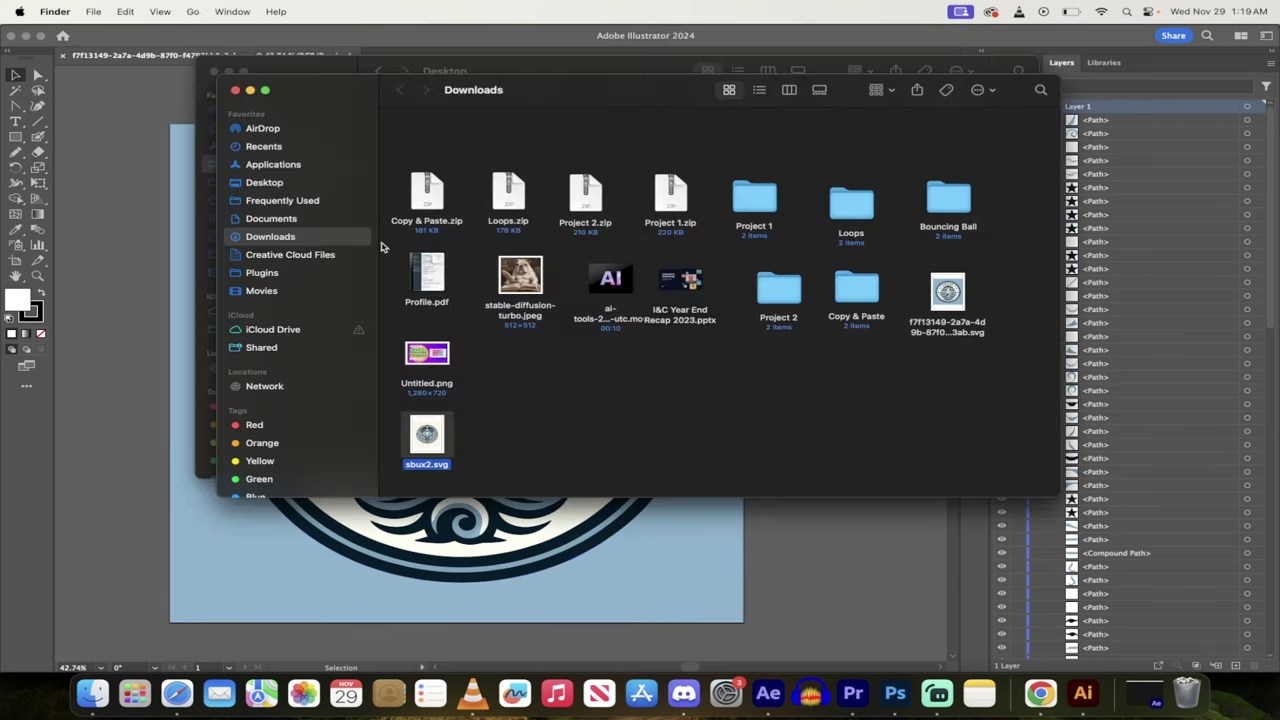
left_click_drag(271, 88, 705, 174)
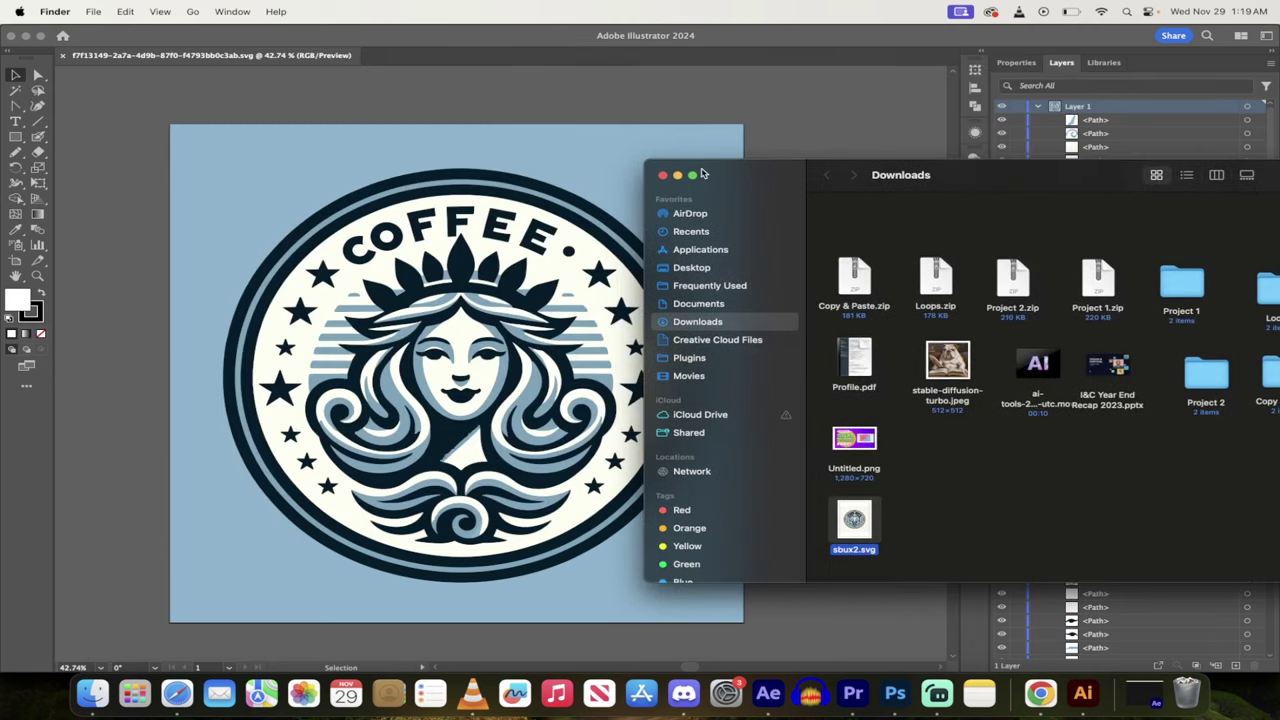
left_click_drag(855, 542, 633, 57)
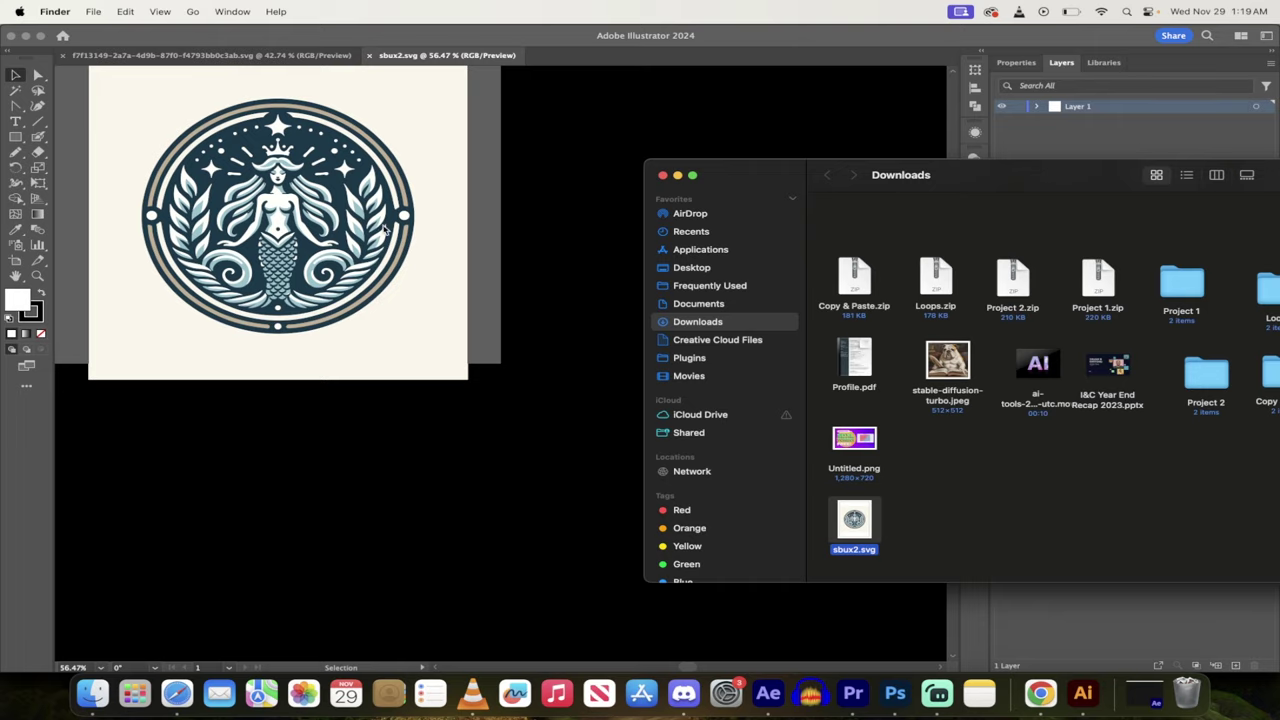
Expand Layer 1 of sbux2 to list its individual paths and scroll through them
left_click(390, 226)
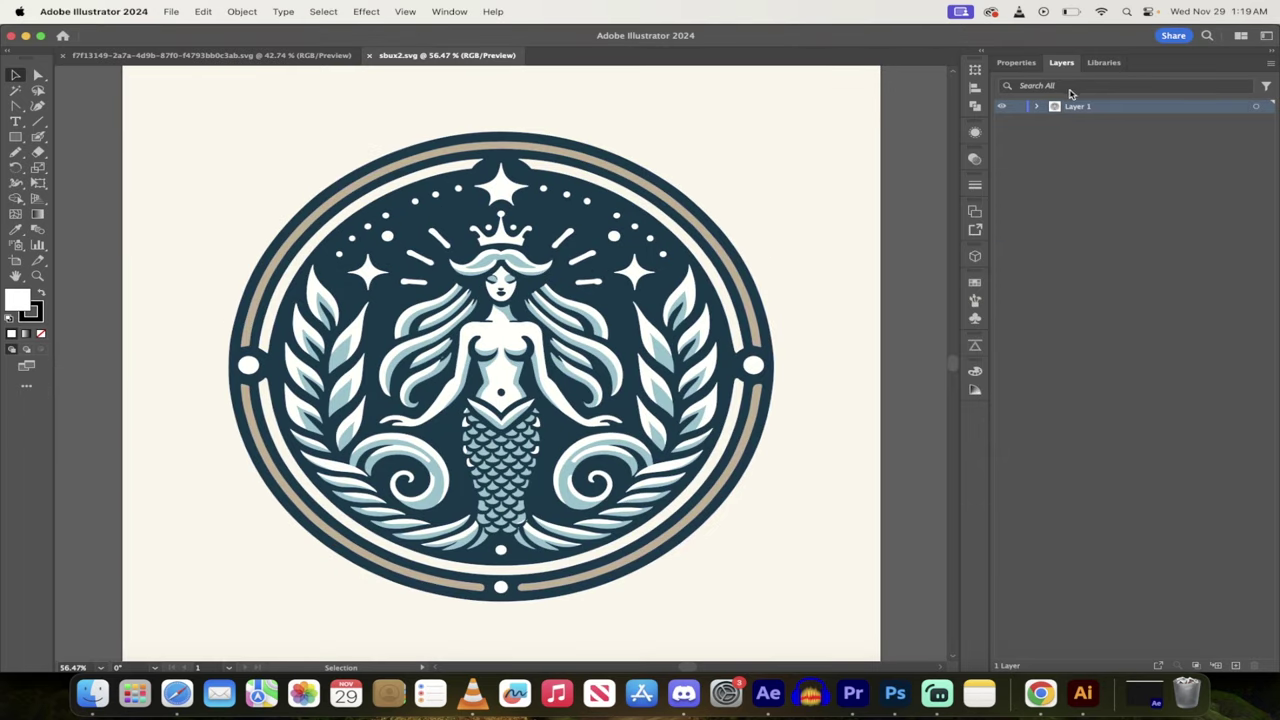
left_click(1039, 108)
scroll(1080, 385, "down", 2)
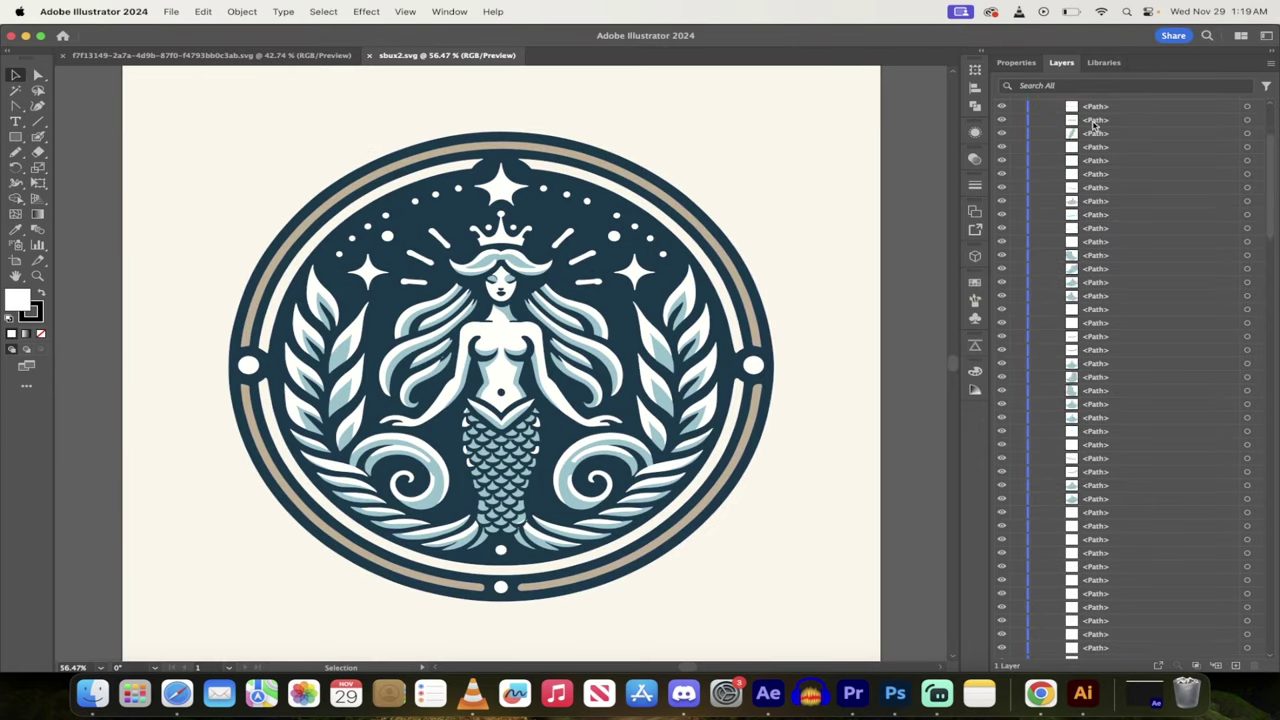
scroll(1080, 385, "down", 5)
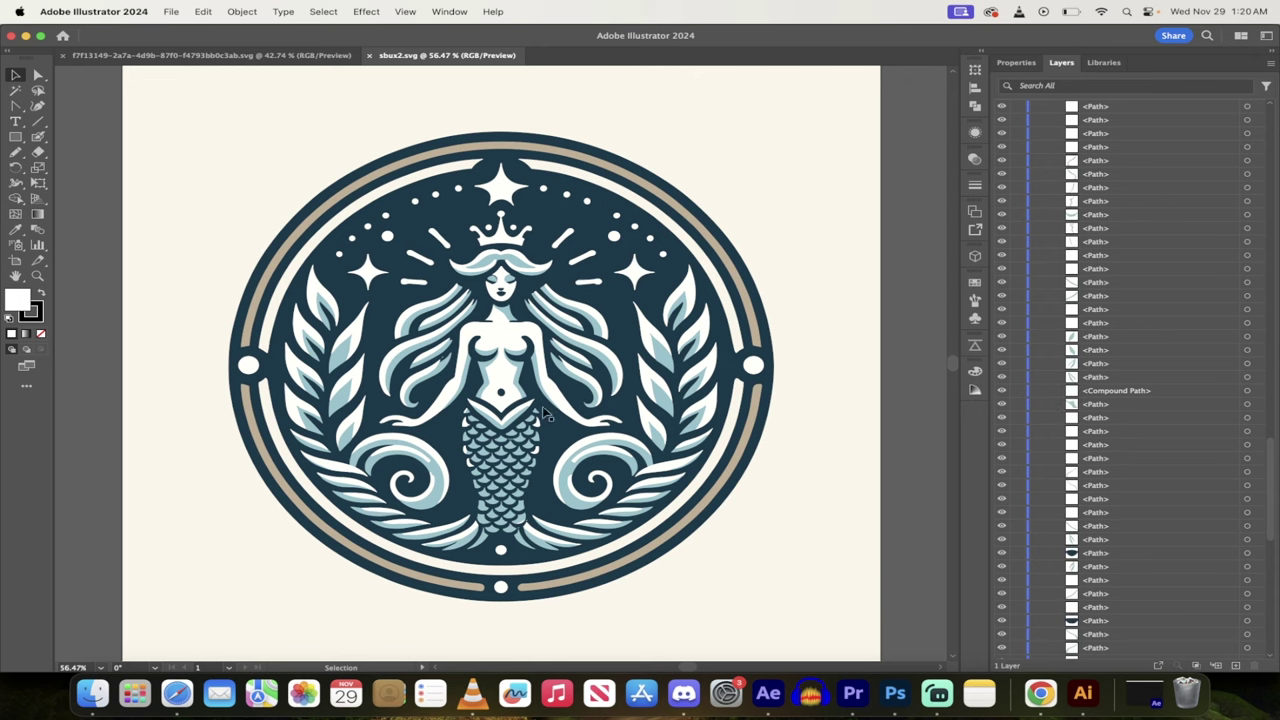
Test editability by moving the cream background shape, then undo the move
left_click(484, 370)
left_click_drag(240, 177, 766, 551)
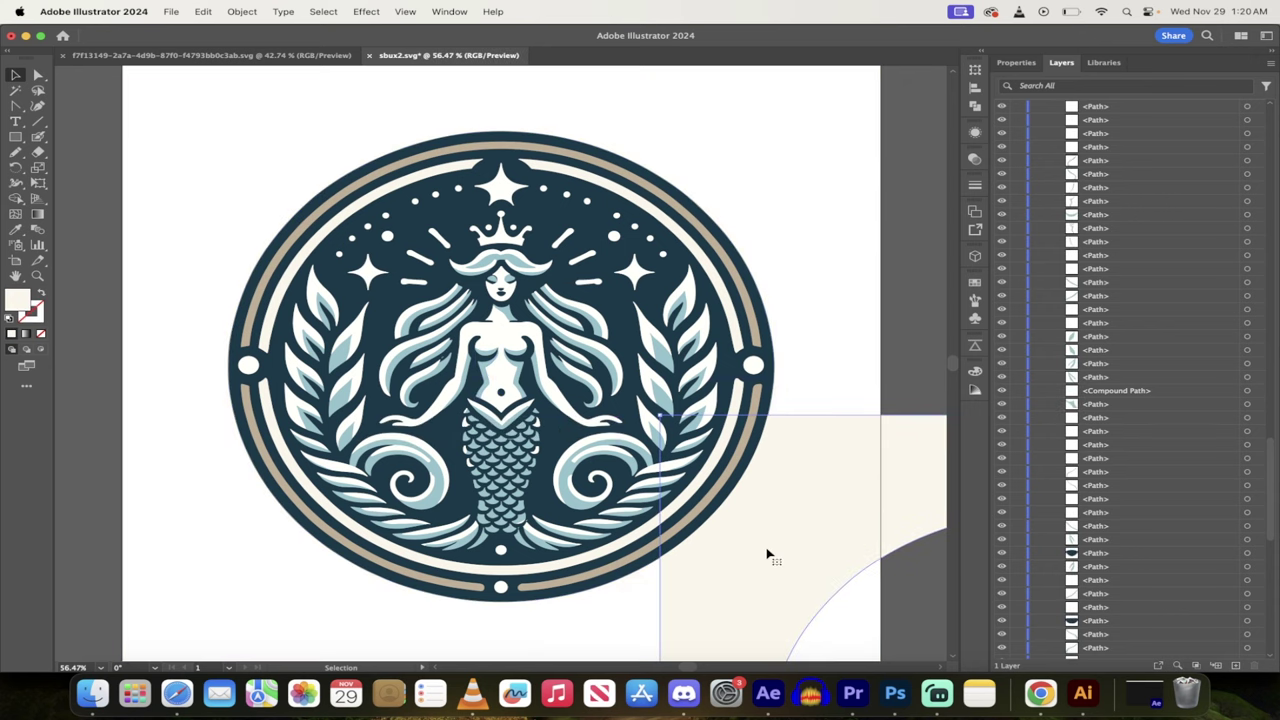
key("super+z")
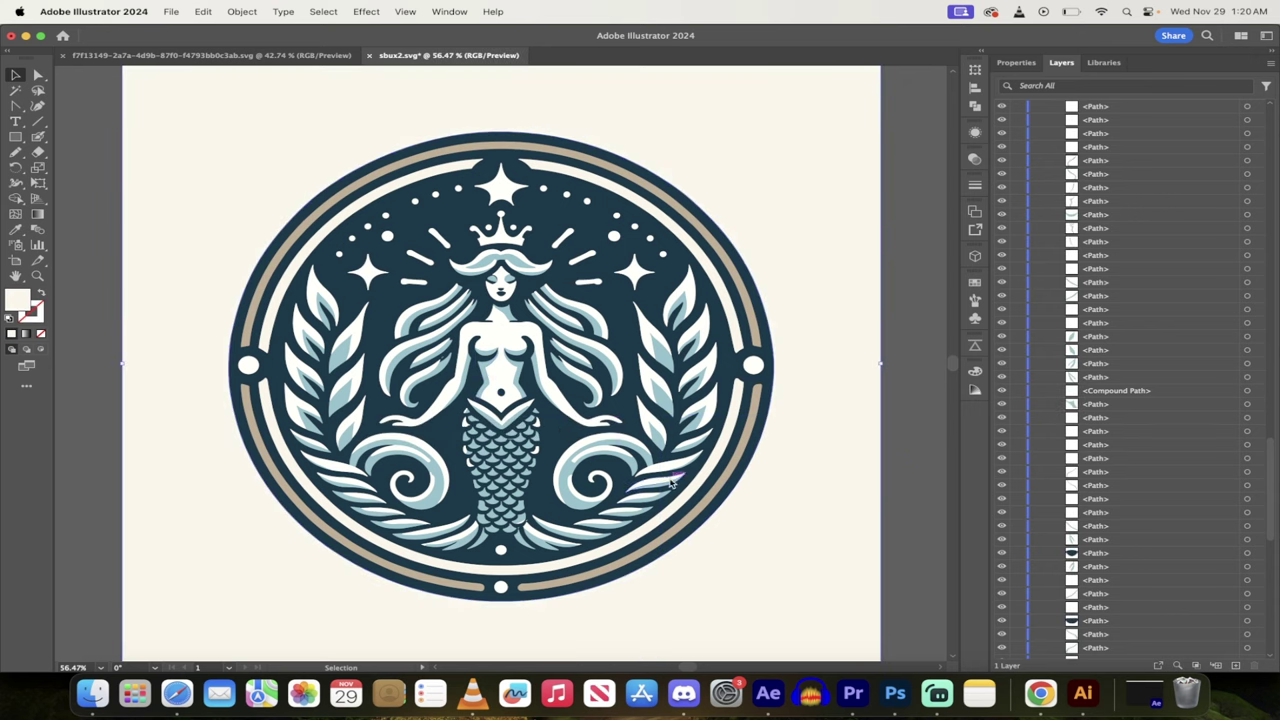